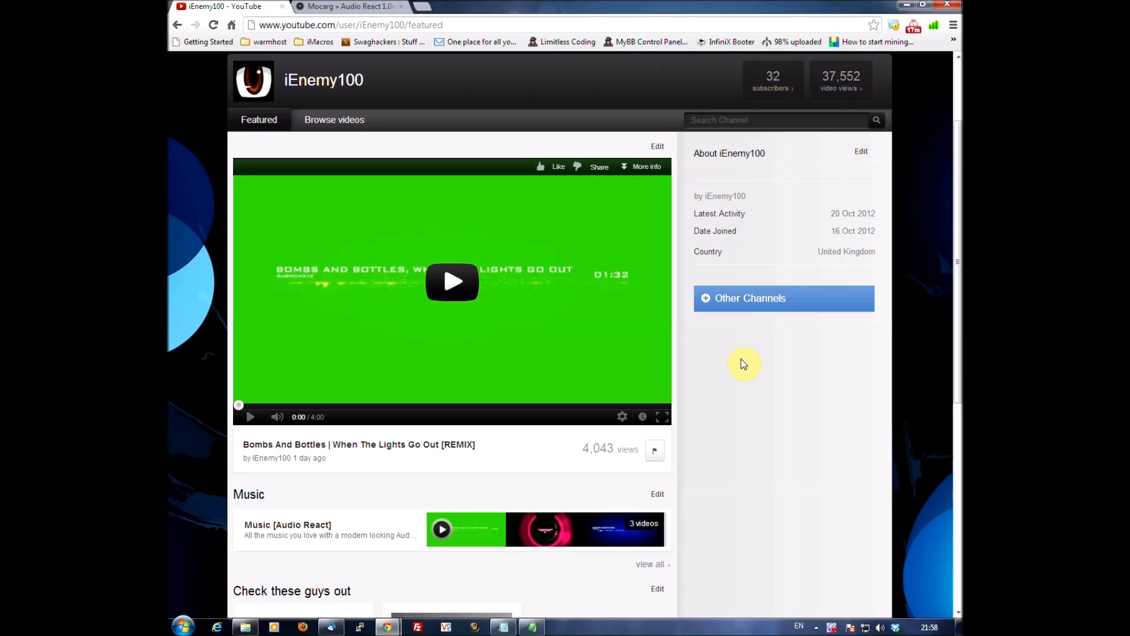
- Play the playlist's second video, the As Long As You Love Me remix
{"action": "scroll", "coordinate": [744, 364], "scroll_direction": "down", "scroll_amount": 2}
{"action": "scroll", "coordinate": [744, 364], "scroll_direction": "up", "scroll_amount": 2}
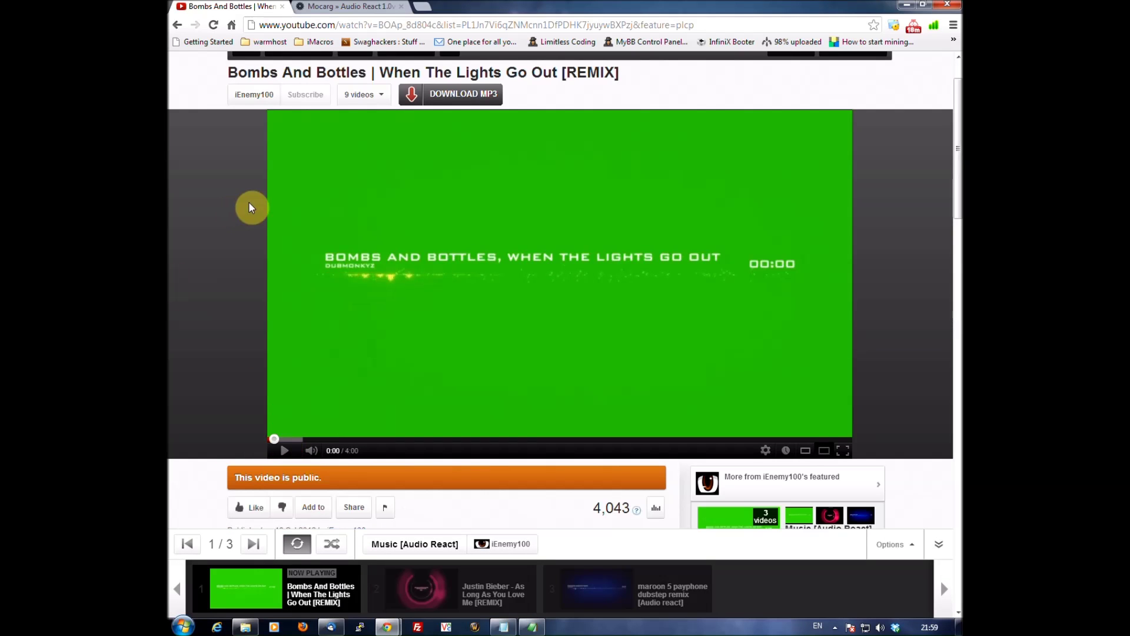
{"action": "scroll", "coordinate": [463, 171], "scroll_direction": "down", "scroll_amount": 2}
{"action": "scroll", "coordinate": [463, 171], "scroll_direction": "up", "scroll_amount": 2}
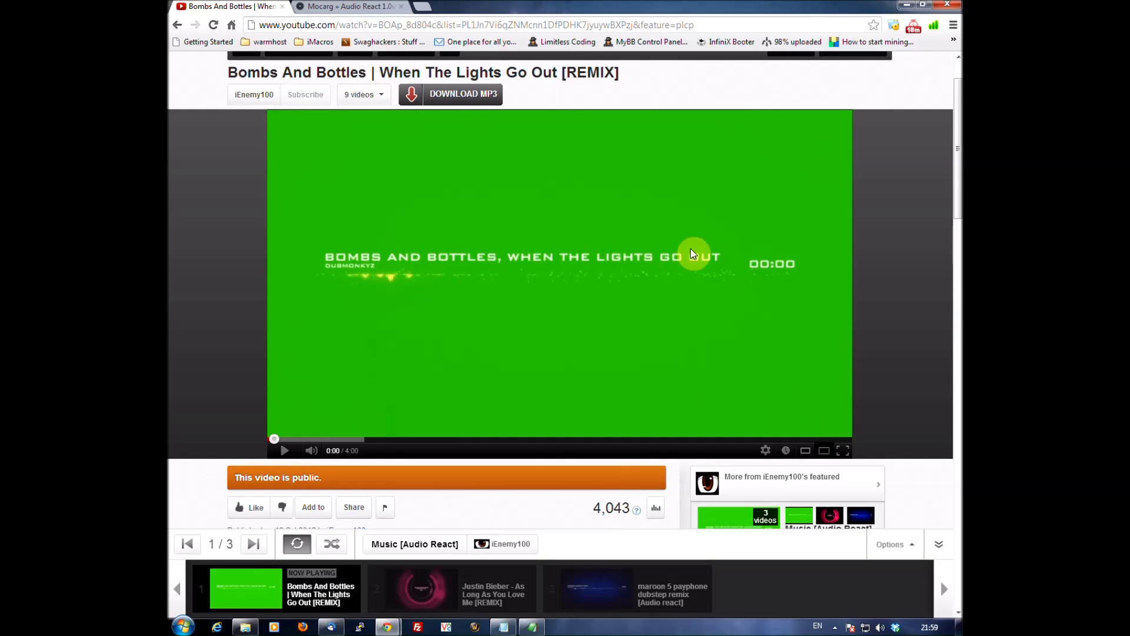
{"action": "scroll", "coordinate": [373, 255], "scroll_direction": "down", "scroll_amount": 2}
{"action": "left_click", "coordinate": [520, 608]}
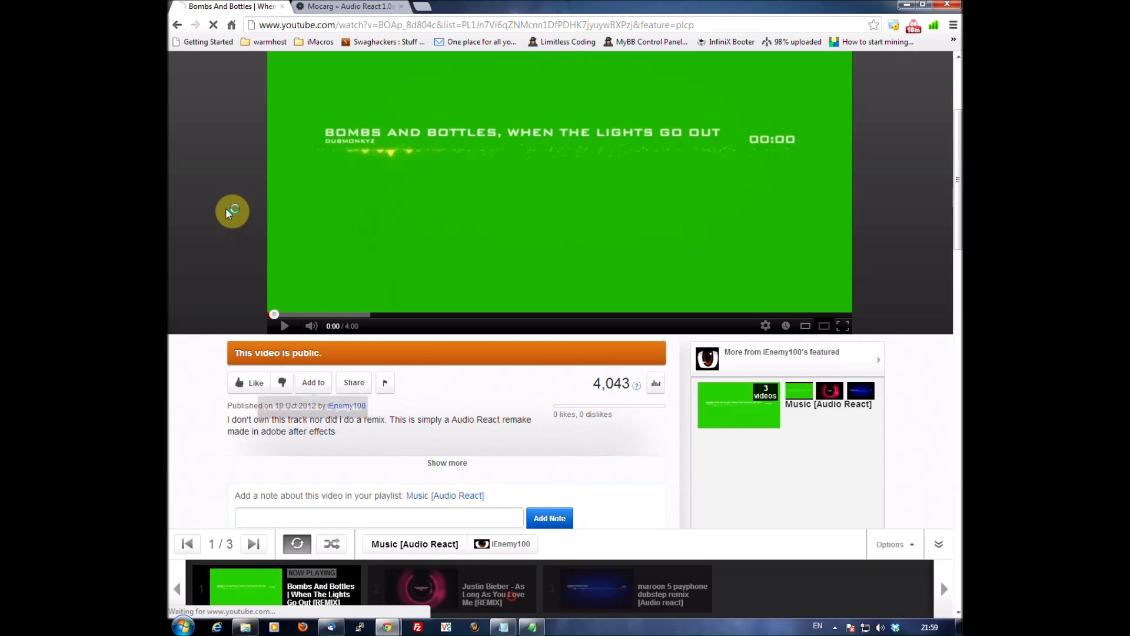
{"action": "scroll", "coordinate": [524, 353], "scroll_direction": "down", "scroll_amount": 1}
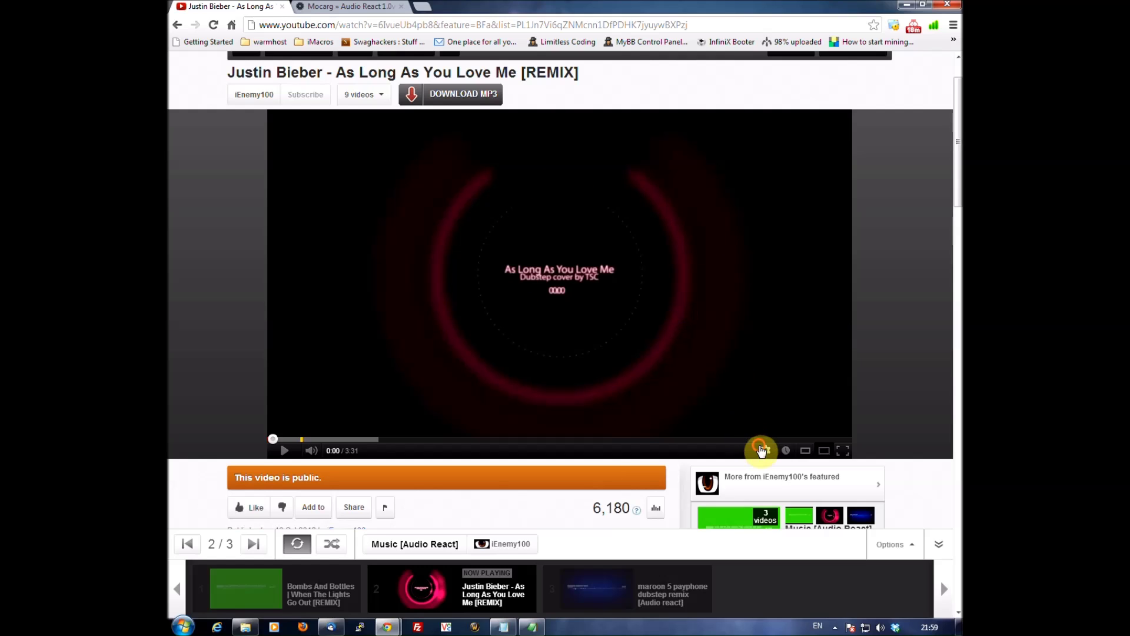
- Switch the video to HD quality, then move to the Mocarg browser tab
{"action": "left_click", "coordinate": [760, 451]}
{"action": "left_click", "coordinate": [784, 300]}
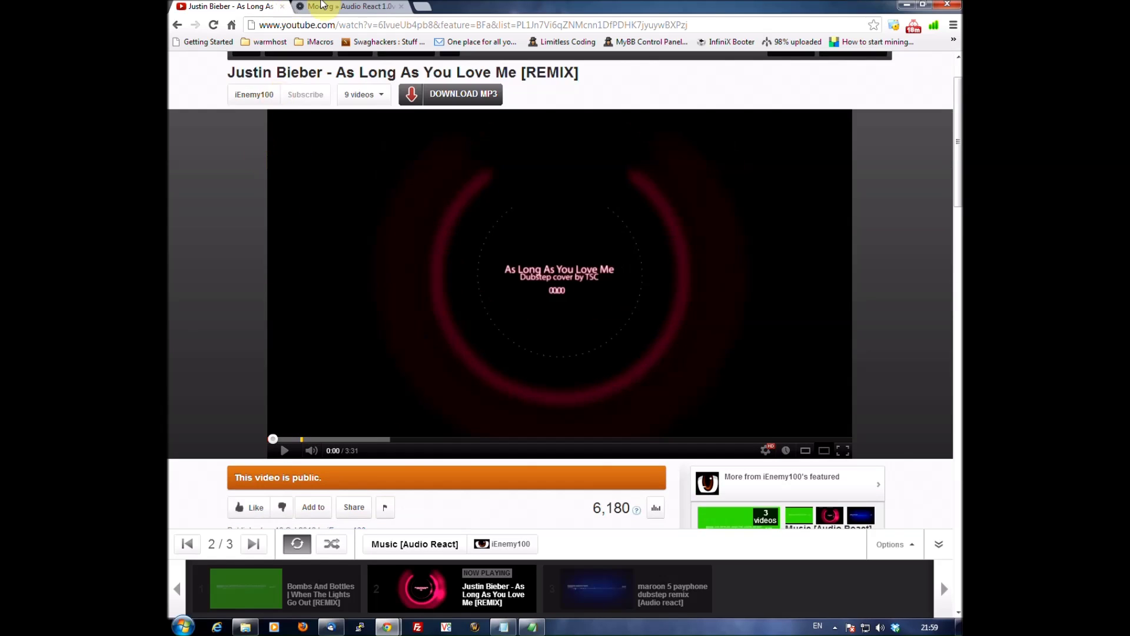
{"action": "key", "text": "ctrl+Tab"}
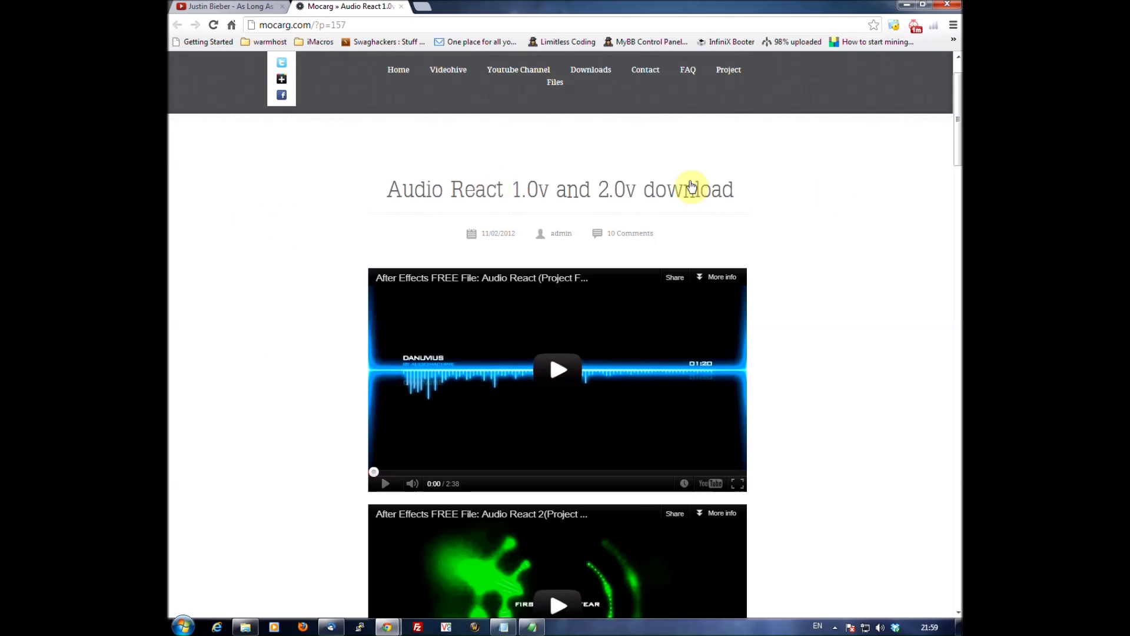
- Scroll through the Audio React 1.0v and 2.0v page, reviewing preview videos and download links
{"action": "scroll", "coordinate": [873, 284], "scroll_direction": "down", "scroll_amount": 2}
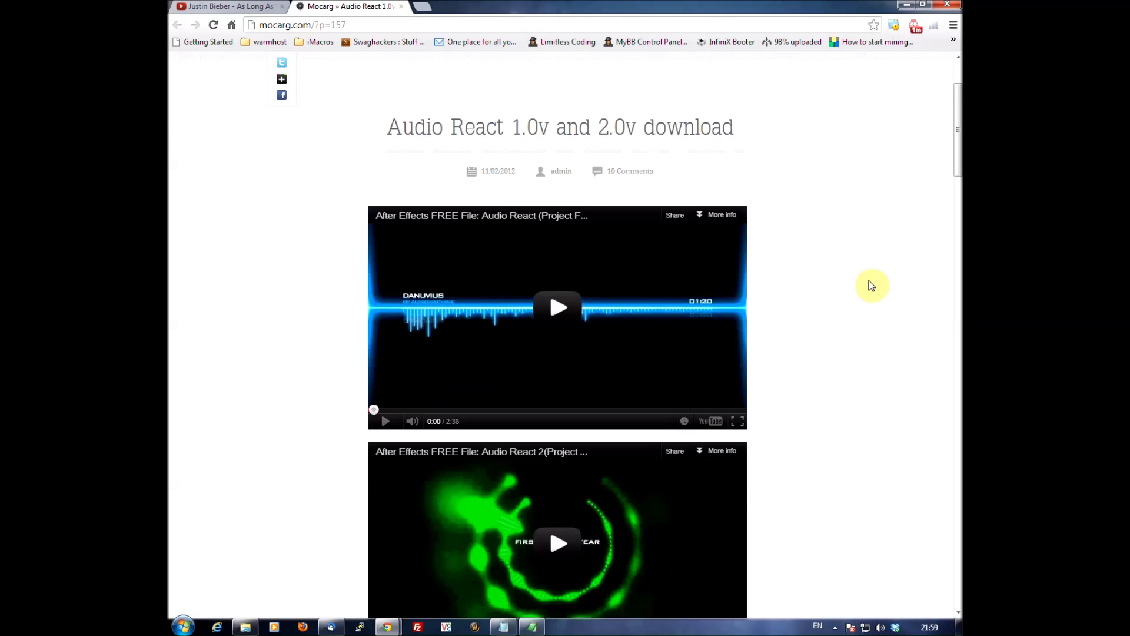
{"action": "scroll", "coordinate": [296, 250], "scroll_direction": "down", "scroll_amount": 1}
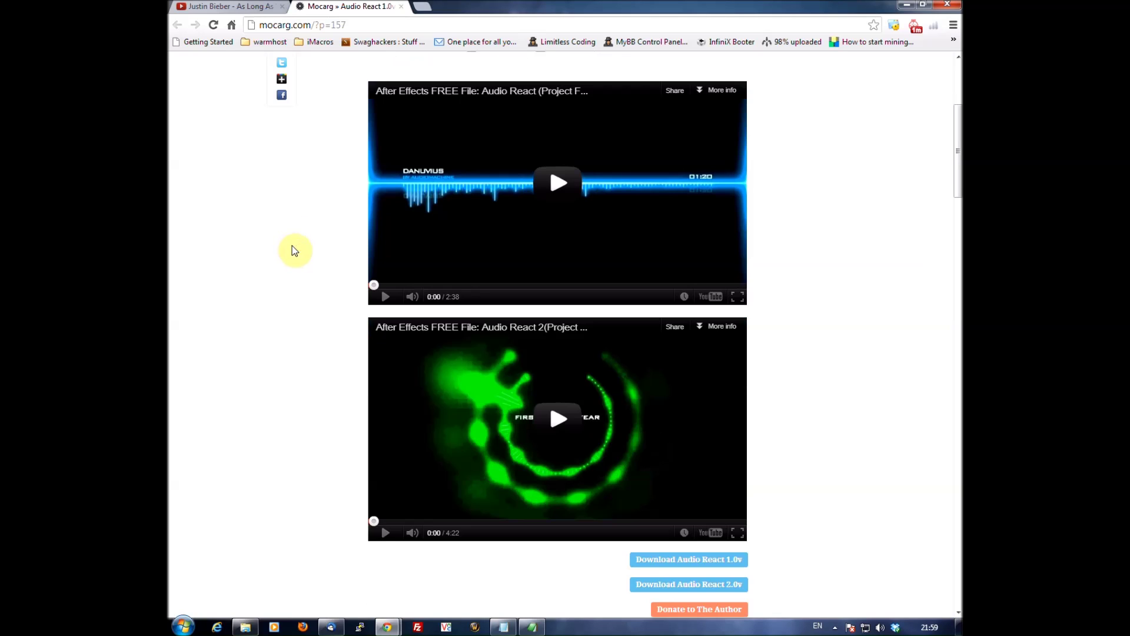
{"action": "scroll", "coordinate": [295, 250], "scroll_direction": "down", "scroll_amount": 3}
{"action": "scroll", "coordinate": [295, 251], "scroll_direction": "up", "scroll_amount": 4}
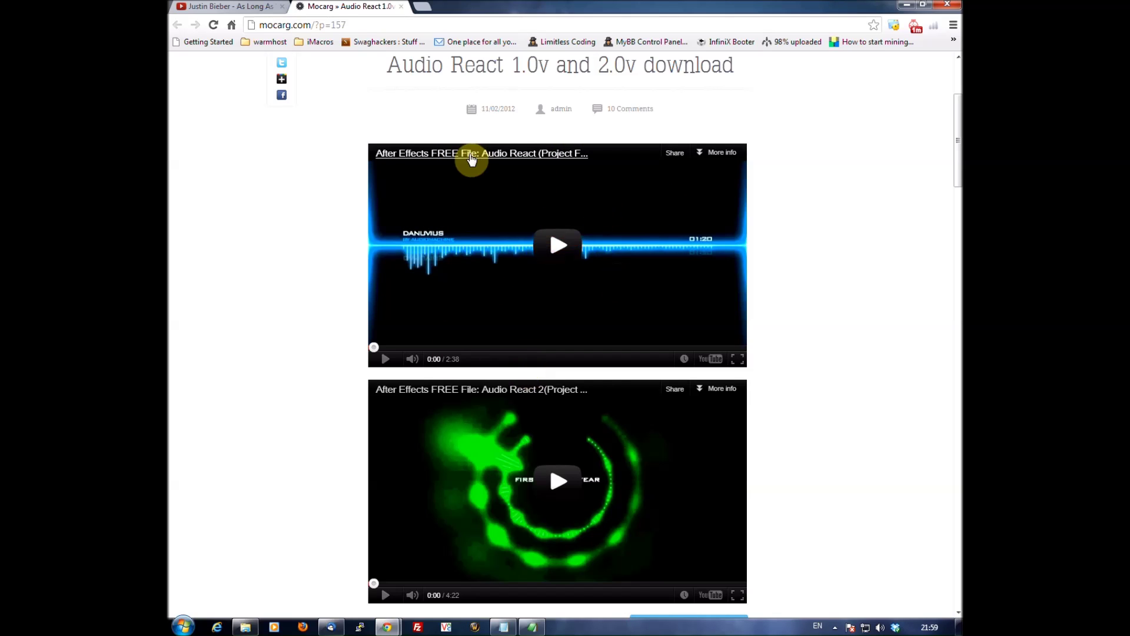
{"action": "scroll", "coordinate": [765, 184], "scroll_direction": "down", "scroll_amount": 4}
{"action": "scroll", "coordinate": [764, 184], "scroll_direction": "up", "scroll_amount": 3}
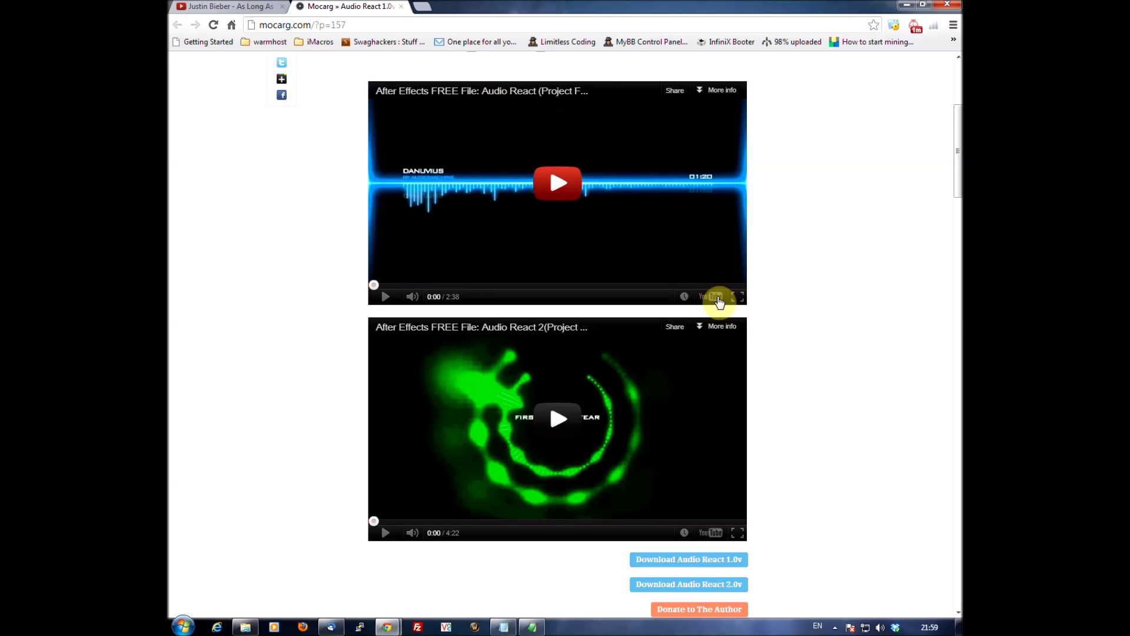
{"action": "scroll", "coordinate": [798, 212], "scroll_direction": "down", "scroll_amount": 1}
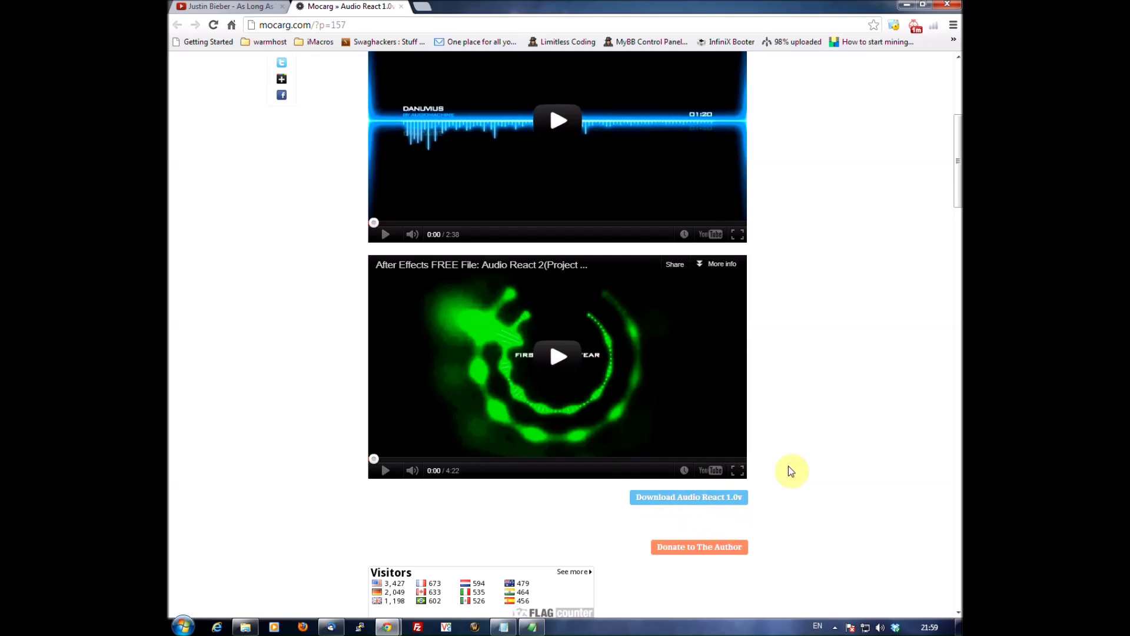
{"action": "scroll", "coordinate": [846, 240], "scroll_direction": "up", "scroll_amount": 3}
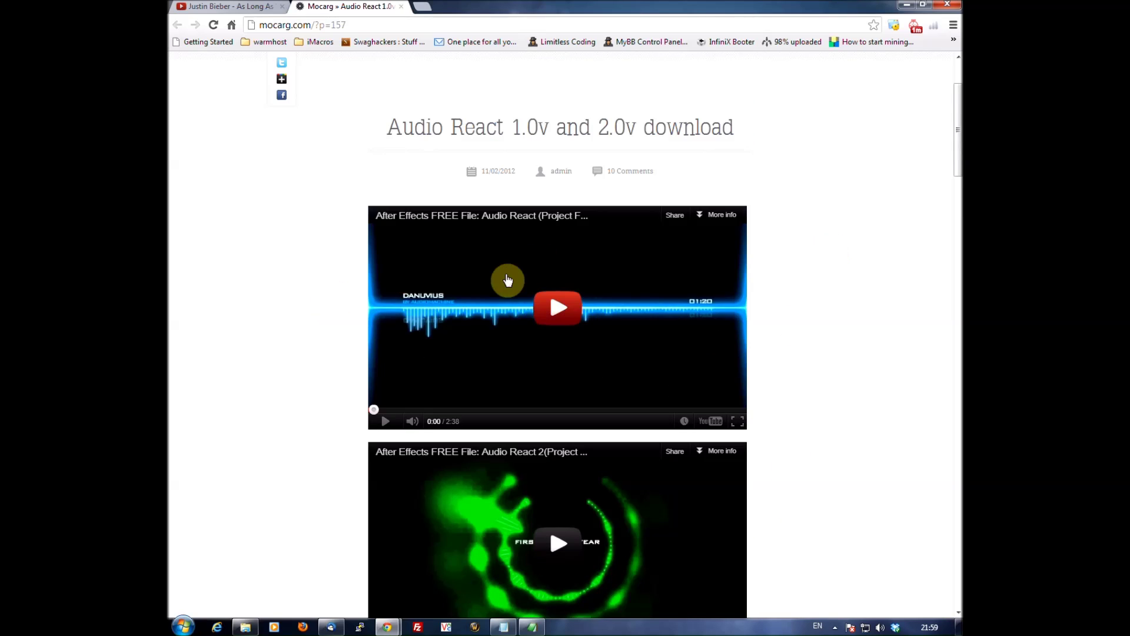
{"action": "scroll", "coordinate": [459, 247], "scroll_direction": "down", "scroll_amount": 2}
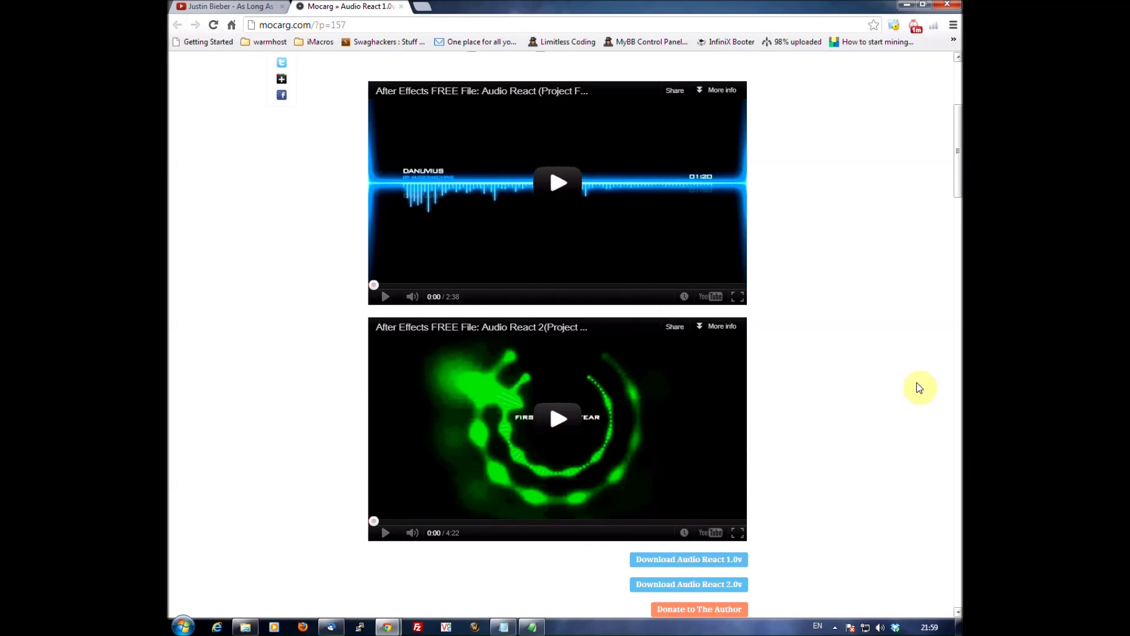
{"action": "scroll", "coordinate": [787, 355], "scroll_direction": "down", "scroll_amount": 2}
{"action": "scroll", "coordinate": [777, 346], "scroll_direction": "up", "scroll_amount": 3}
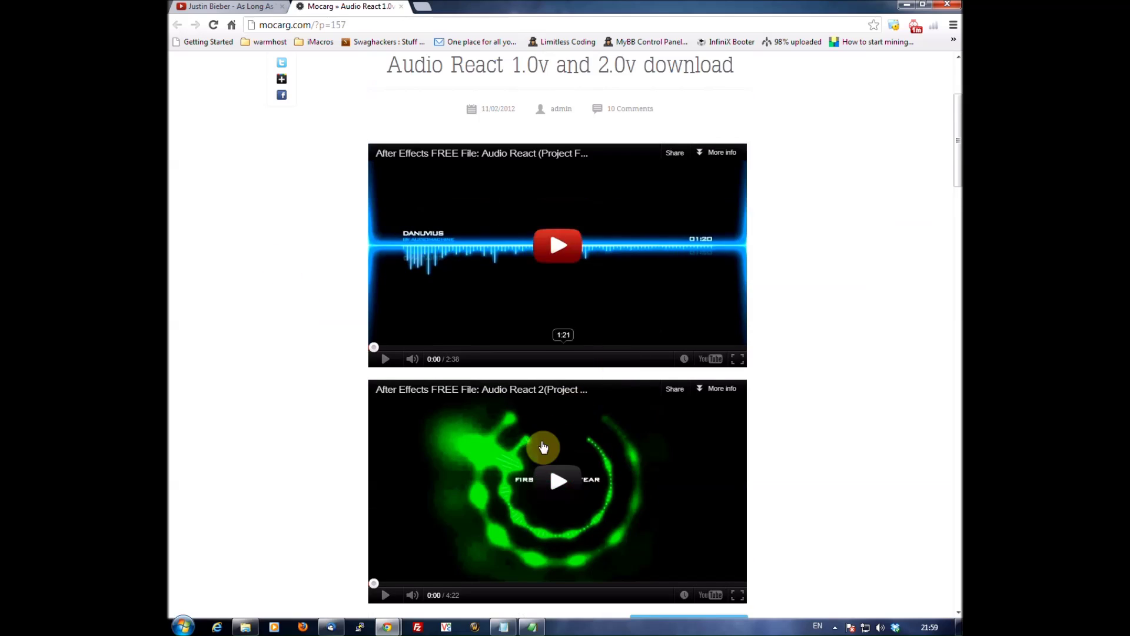
{"action": "scroll", "coordinate": [764, 253], "scroll_direction": "down", "scroll_amount": 1}
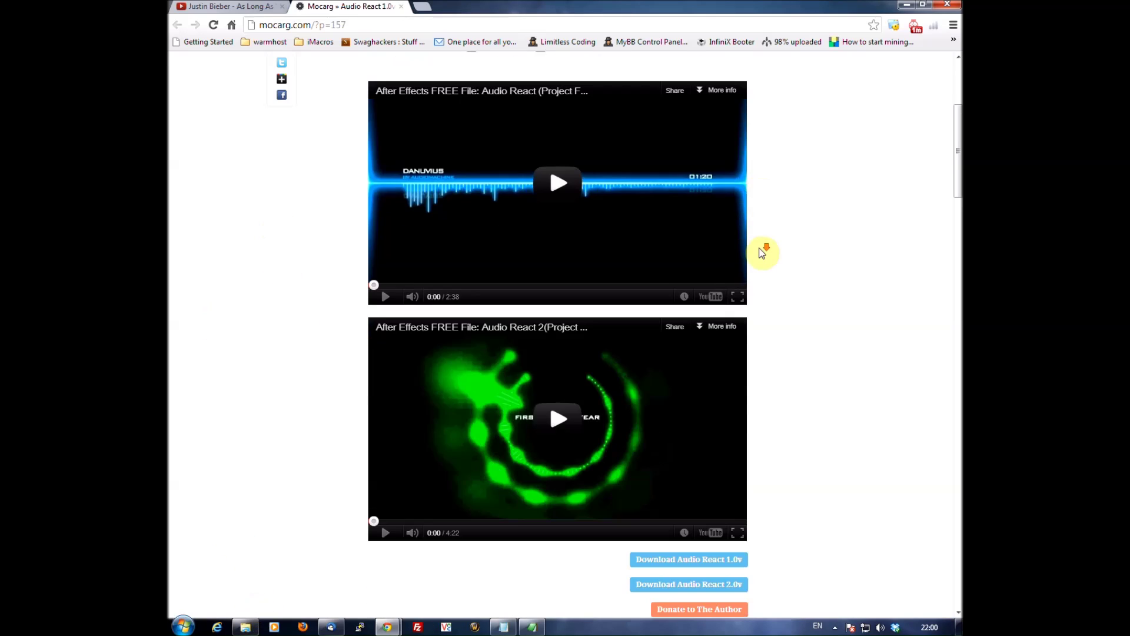
- Maximize the Audio Visualizer Creator folder with dates shown, and preview the bankgthd font
{"action": "left_click", "coordinate": [248, 628]}
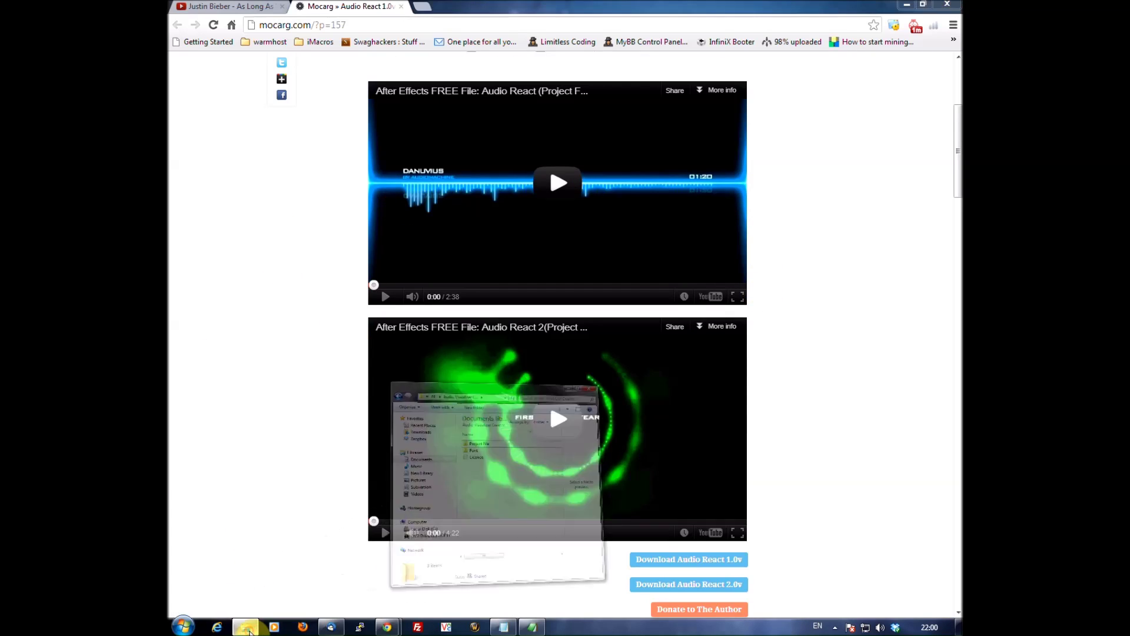
{"action": "left_click_drag", "start_coordinate": [756, 189], "coordinate": [568, 122]}
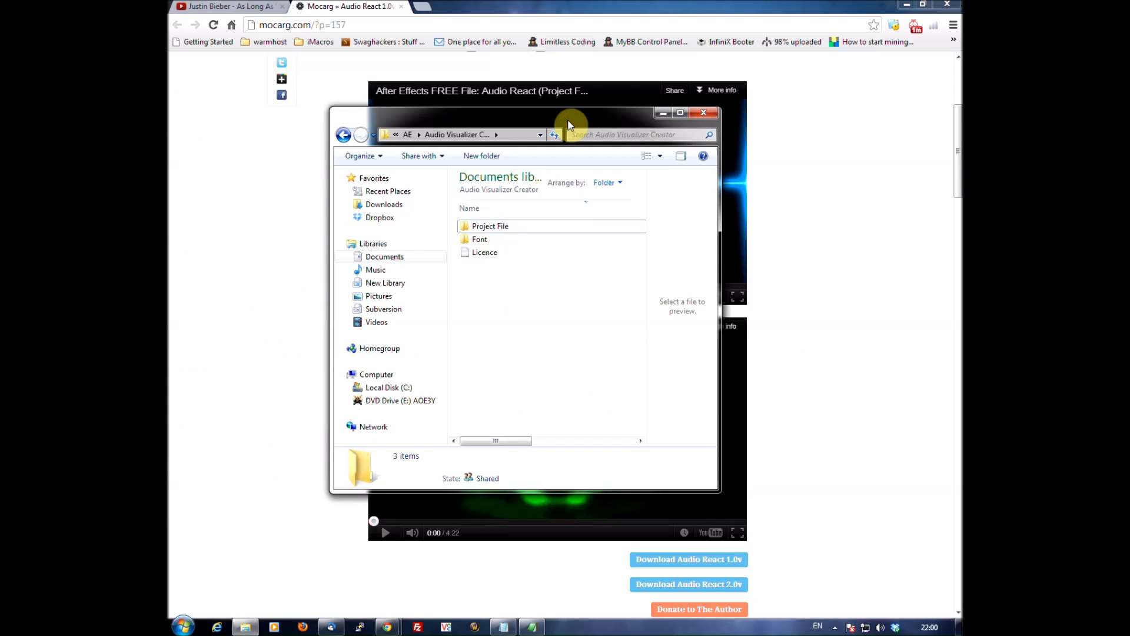
{"action": "left_click", "coordinate": [680, 113]}
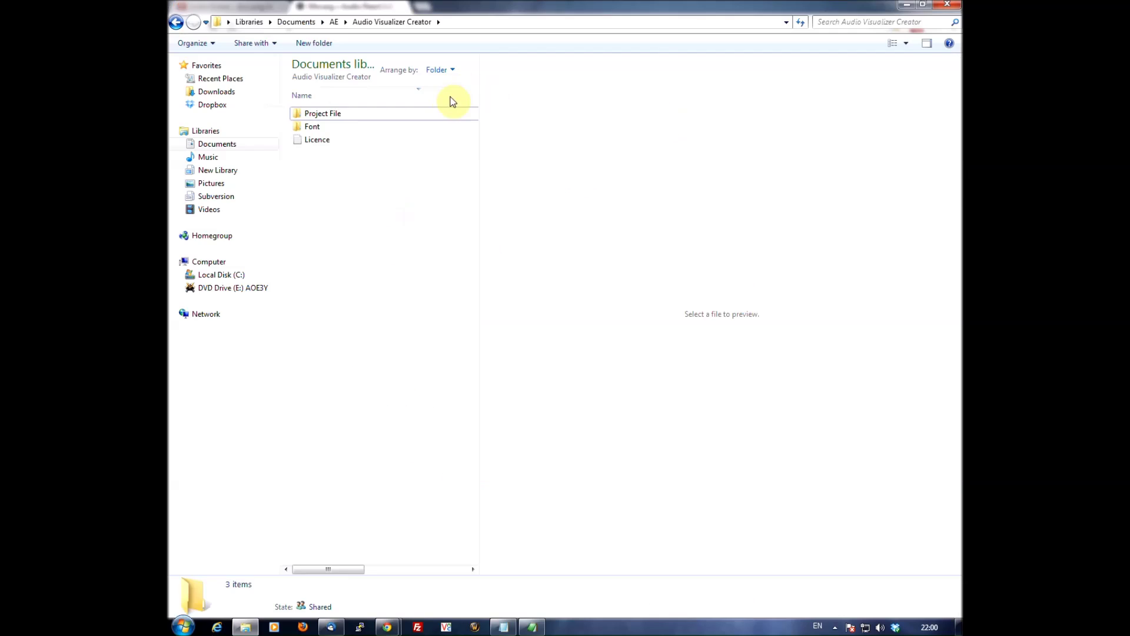
{"action": "left_click_drag", "start_coordinate": [478, 59], "coordinate": [904, 68]}
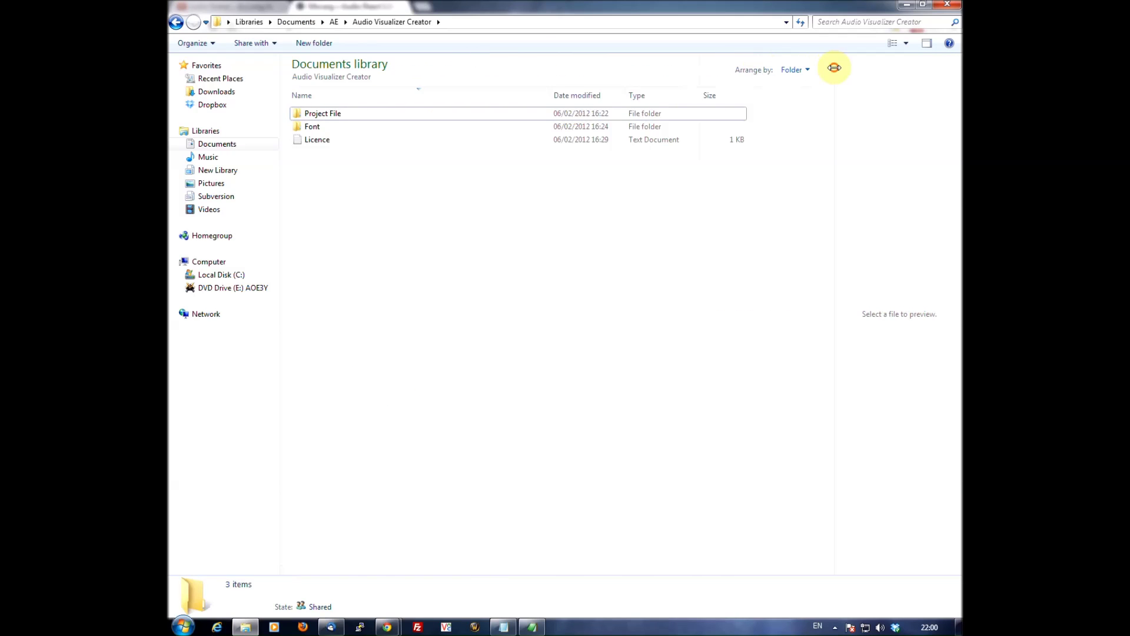
{"action": "double_click", "coordinate": [366, 129]}
{"action": "left_click", "coordinate": [336, 113]}
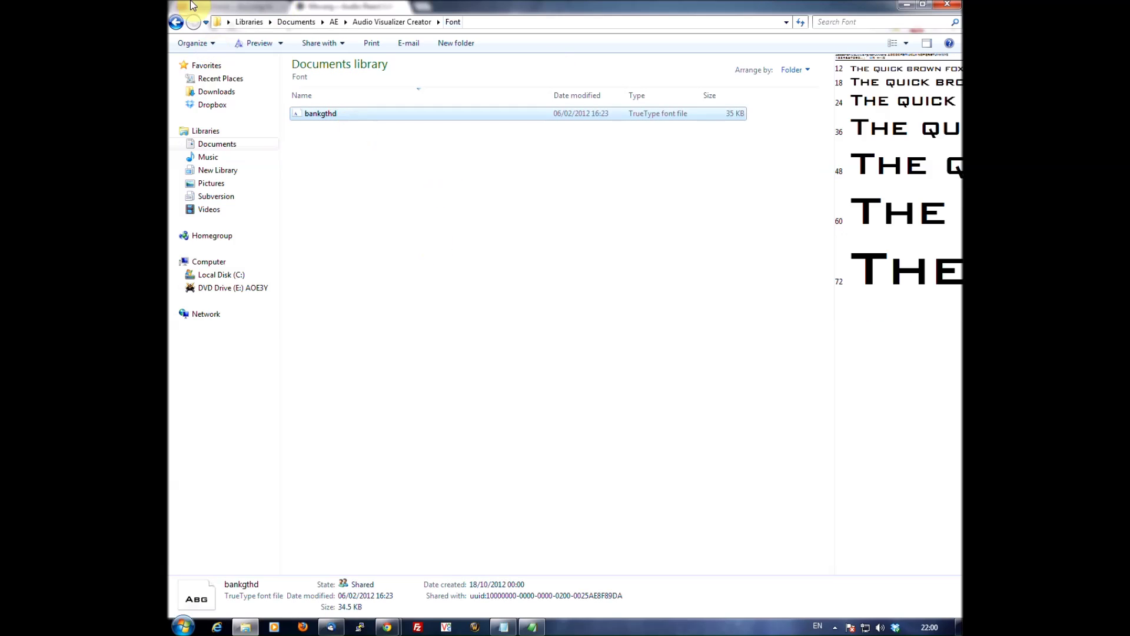
{"action": "left_click", "coordinate": [175, 23]}
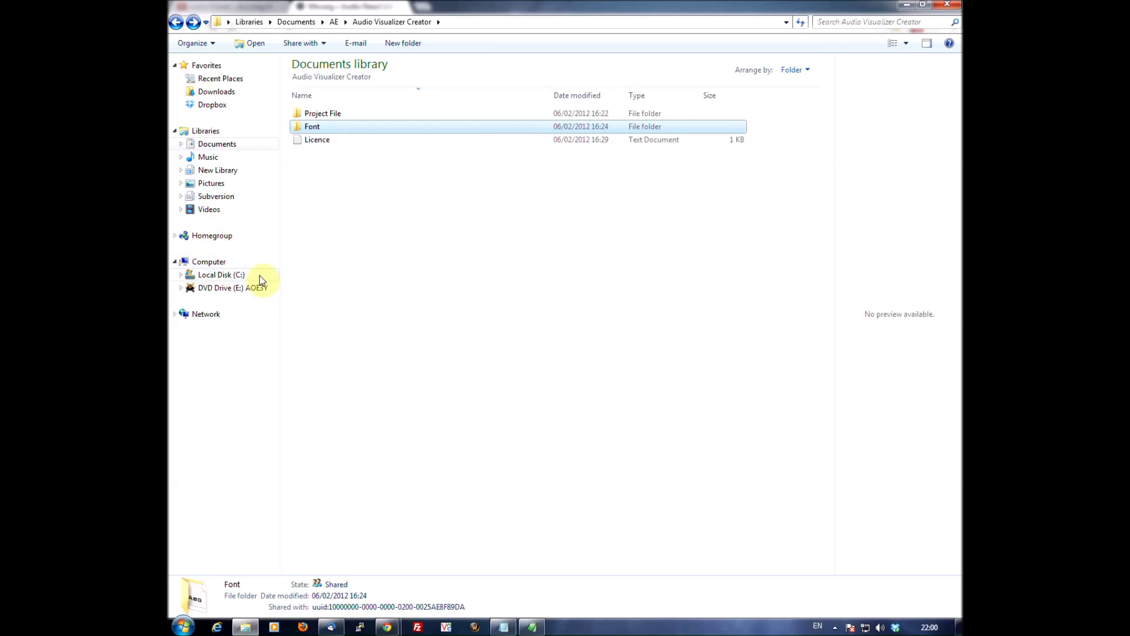
- Check the installed fonts in C:\Windows\Fonts, then open the Project File folder
{"action": "right_click", "coordinate": [202, 265]}
{"action": "left_click", "coordinate": [275, 301]}
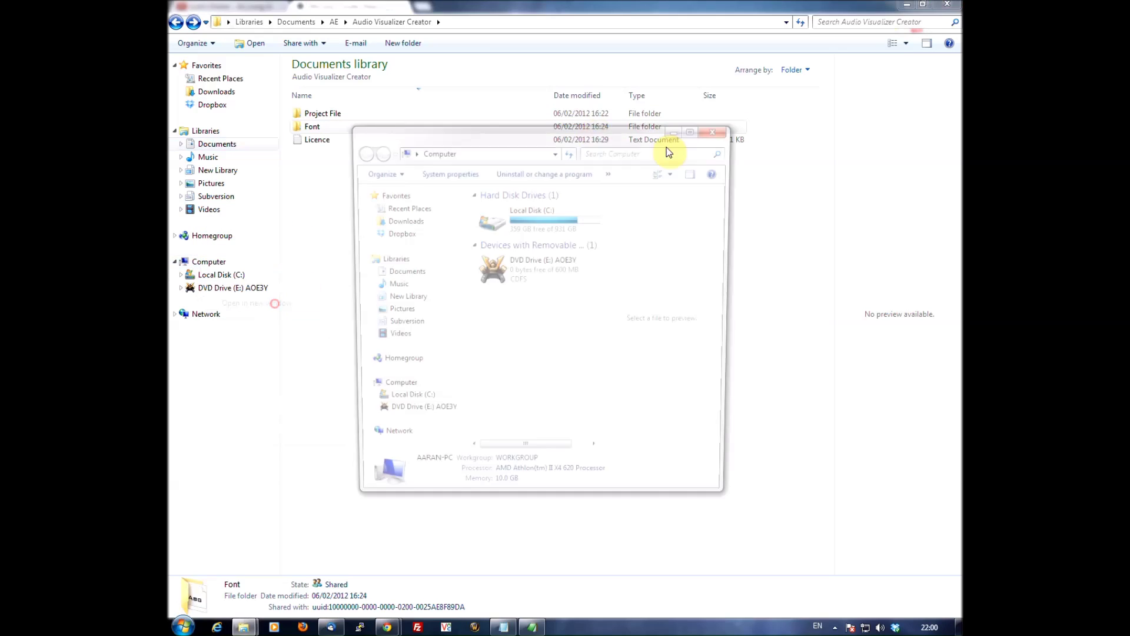
{"action": "double_click", "coordinate": [546, 208]}
{"action": "scroll", "coordinate": [560, 295], "scroll_direction": "down", "scroll_amount": 1}
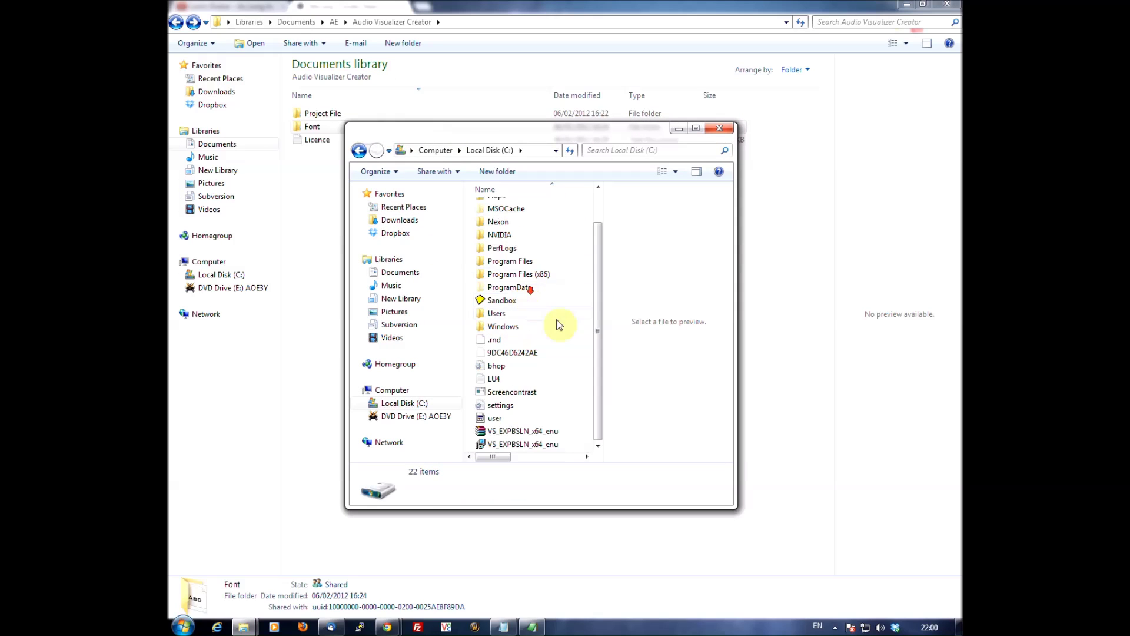
{"action": "double_click", "coordinate": [526, 321]}
{"action": "scroll", "coordinate": [516, 277], "scroll_direction": "down", "scroll_amount": 2}
{"action": "double_click", "coordinate": [521, 339]}
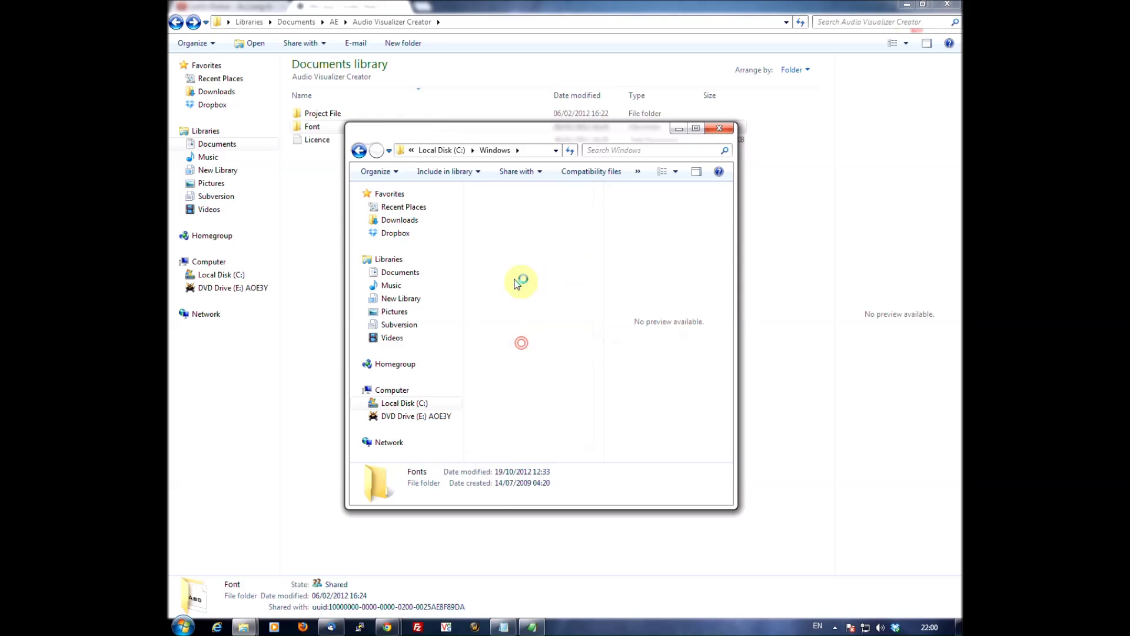
{"action": "left_click", "coordinate": [721, 129]}
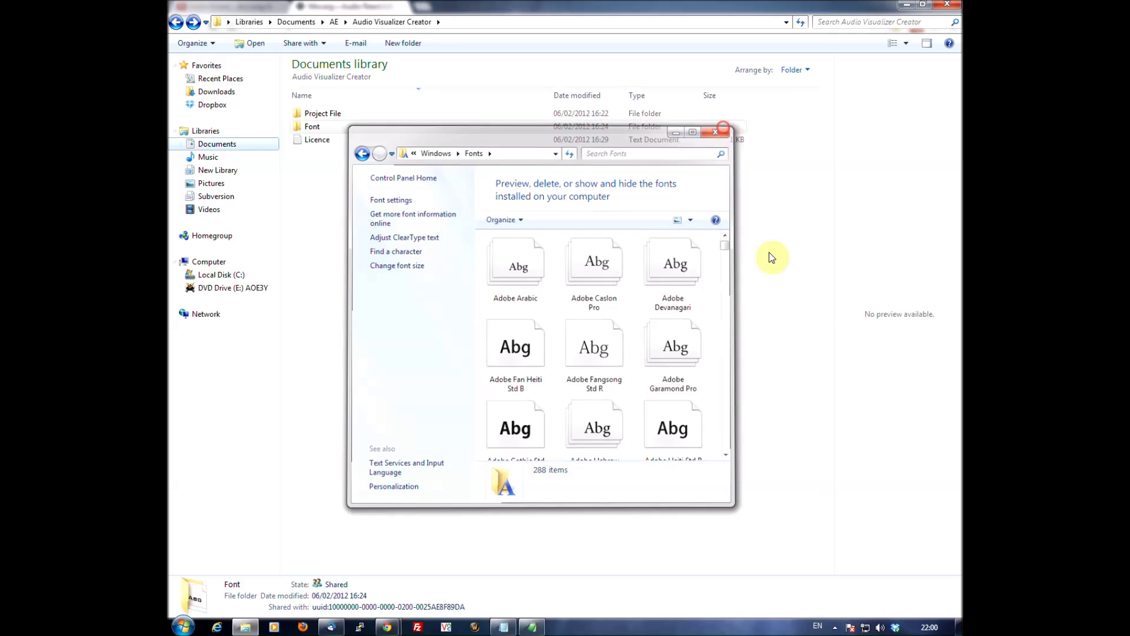
{"action": "double_click", "coordinate": [370, 114]}
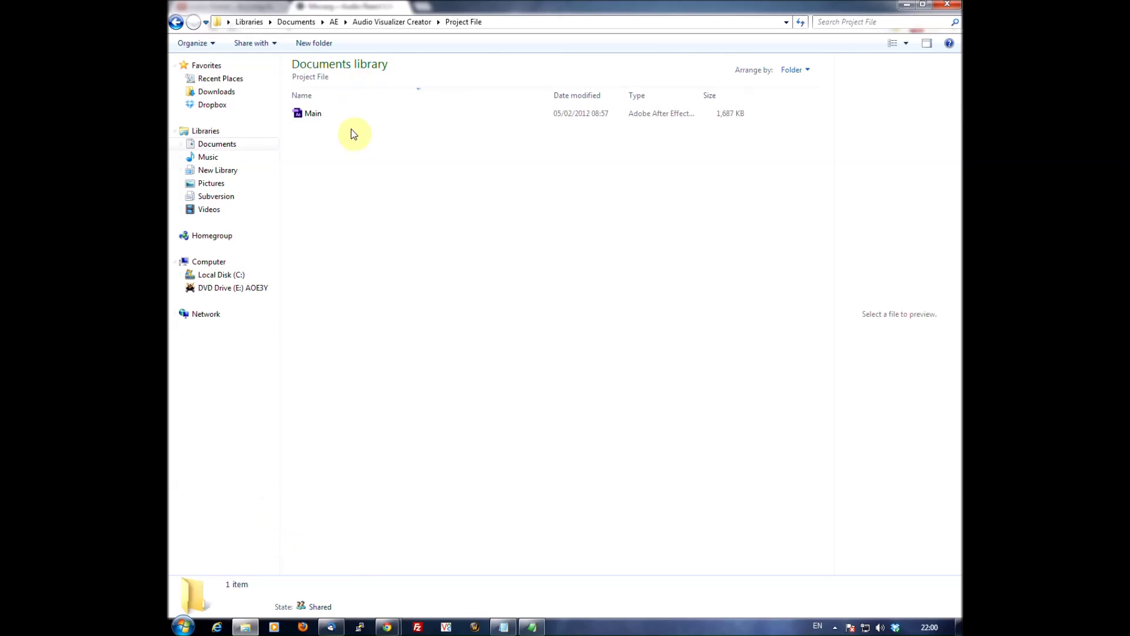
- Launch Adobe After Effects CS6 from the Start menu and close its Welcome screen
{"action": "left_click", "coordinate": [184, 625]}
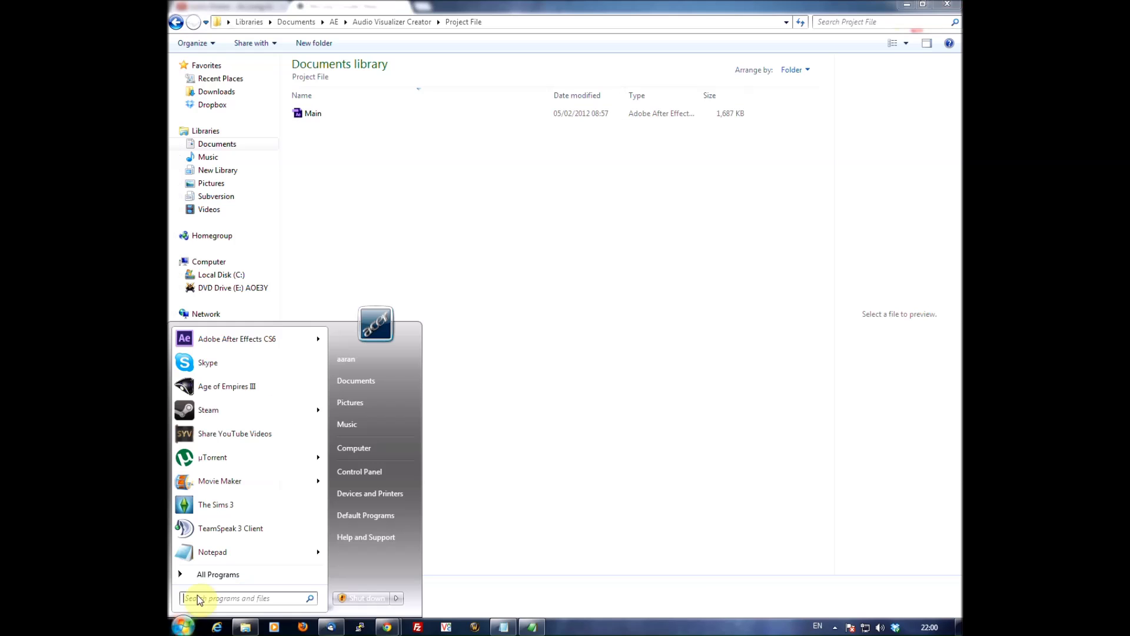
{"action": "left_click", "coordinate": [275, 341]}
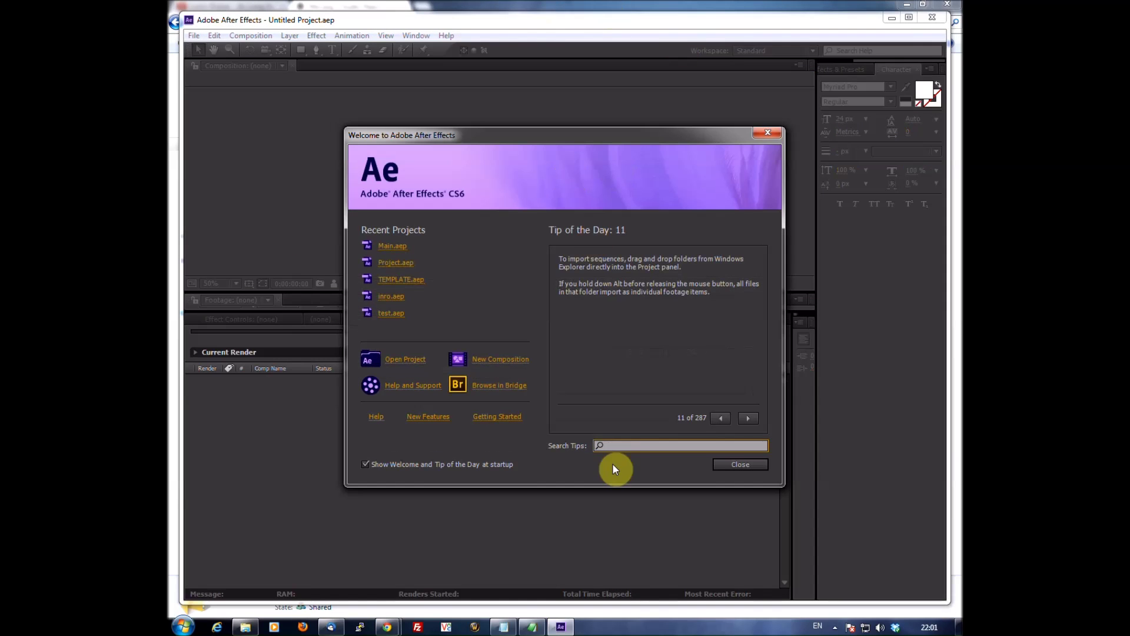
{"action": "left_click", "coordinate": [729, 466]}
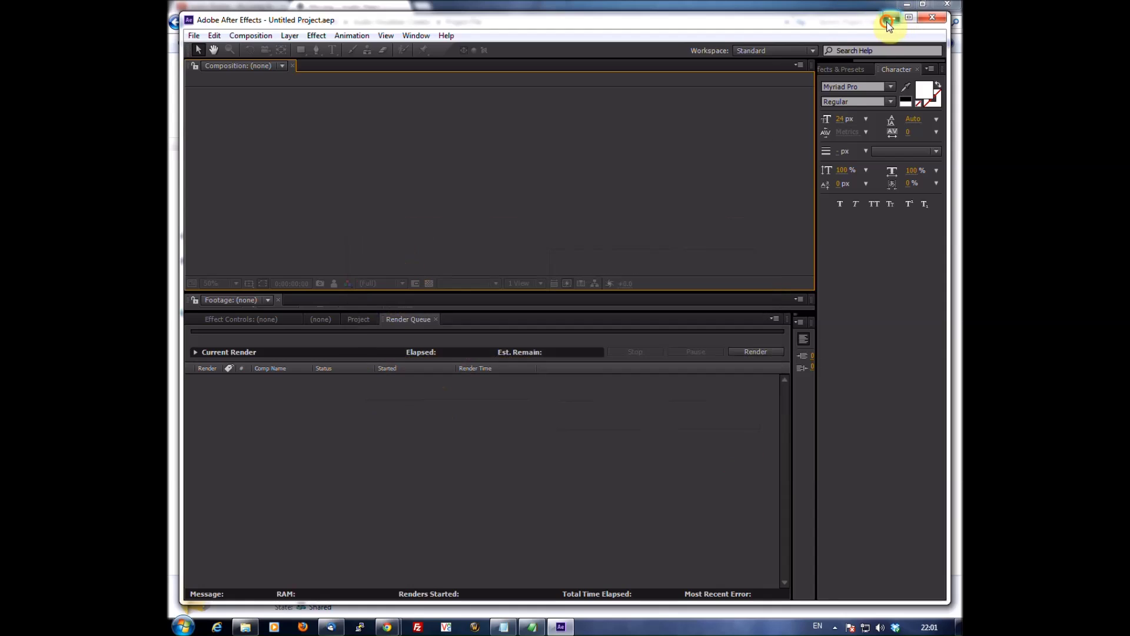
- Open the Main project in After Effects and accept converting it to an Untitled Project
{"action": "left_click", "coordinate": [890, 18]}
{"action": "double_click", "coordinate": [348, 118]}
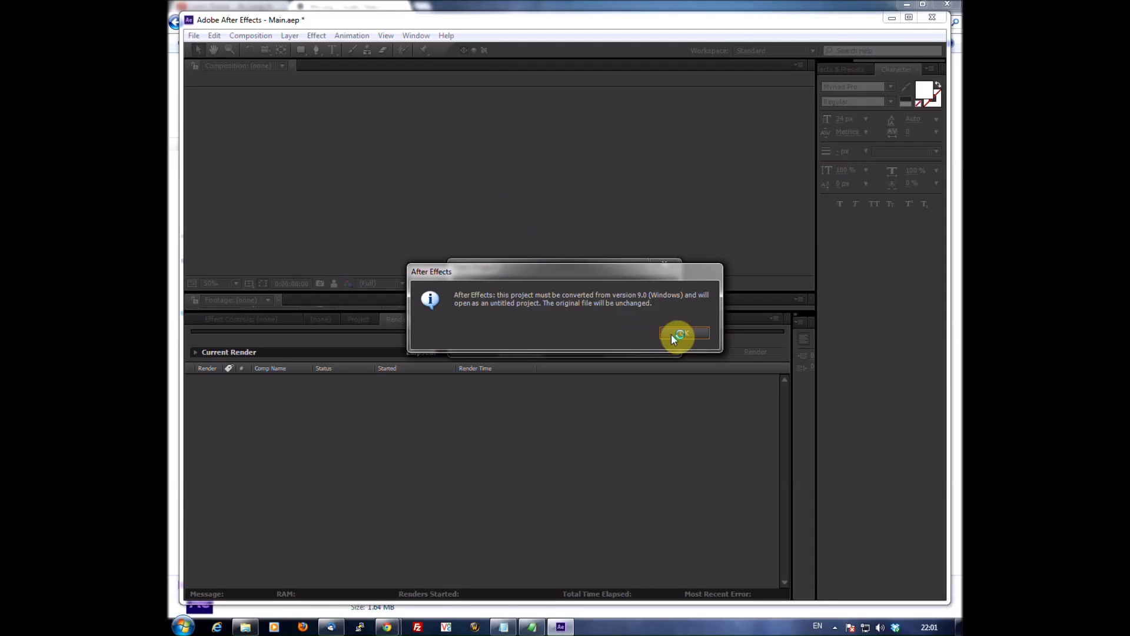
{"action": "left_click_drag", "start_coordinate": [588, 272], "coordinate": [532, 129]}
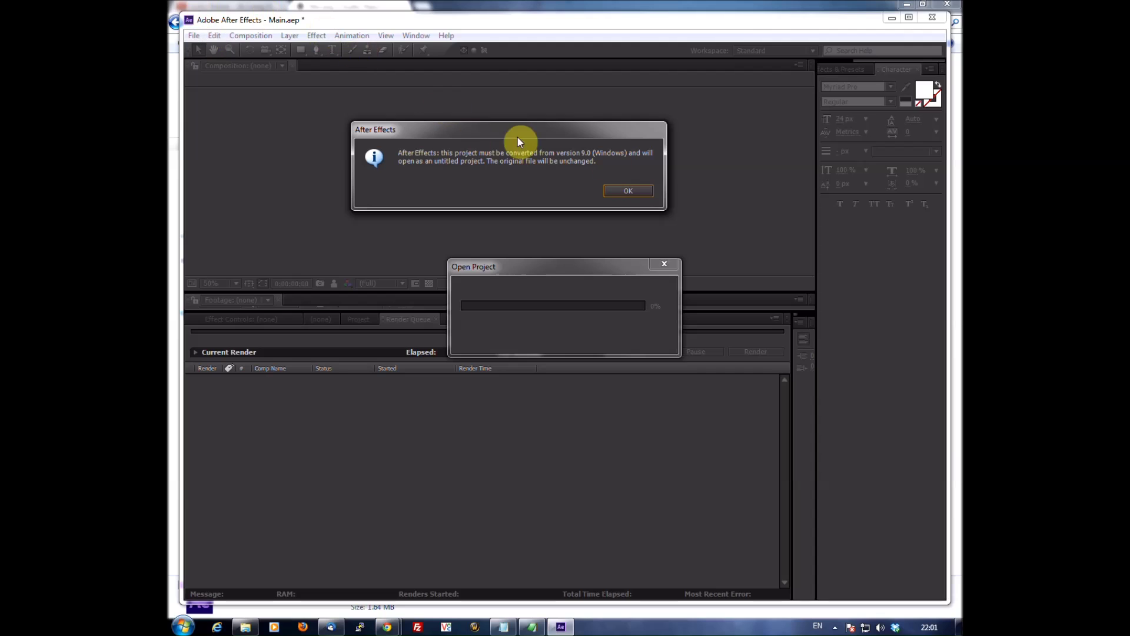
{"action": "left_click", "coordinate": [634, 191]}
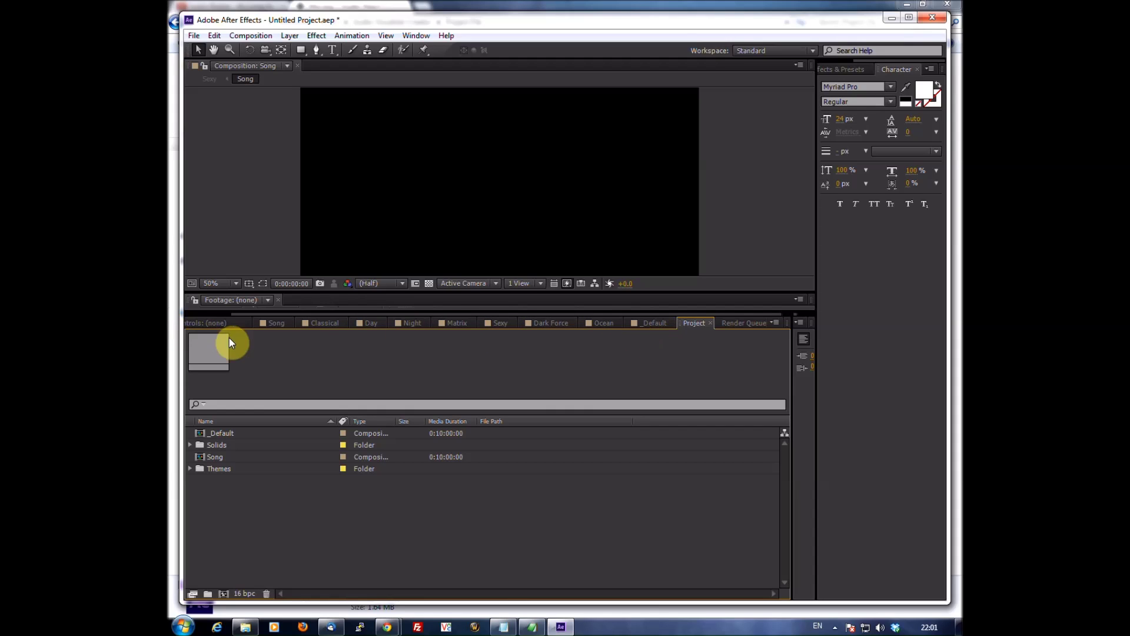
- Preview the Song, Classical, Day, Night, Matrix, Sexy, Dark Force, Ocean and _Default comps
{"action": "left_click", "coordinate": [281, 321]}
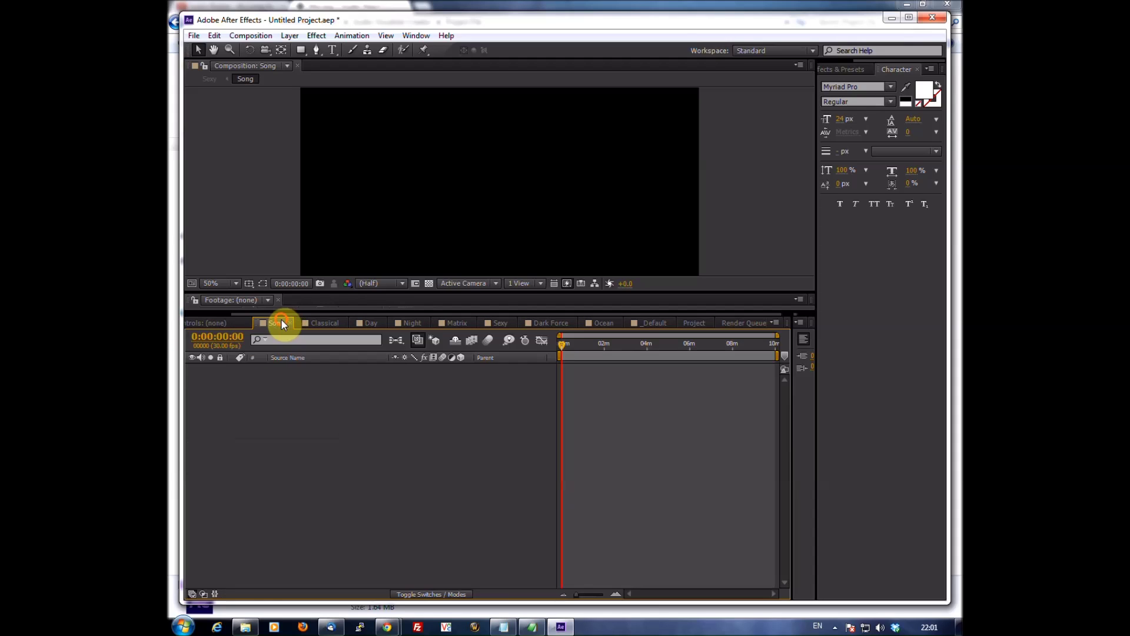
{"action": "left_click", "coordinate": [322, 321]}
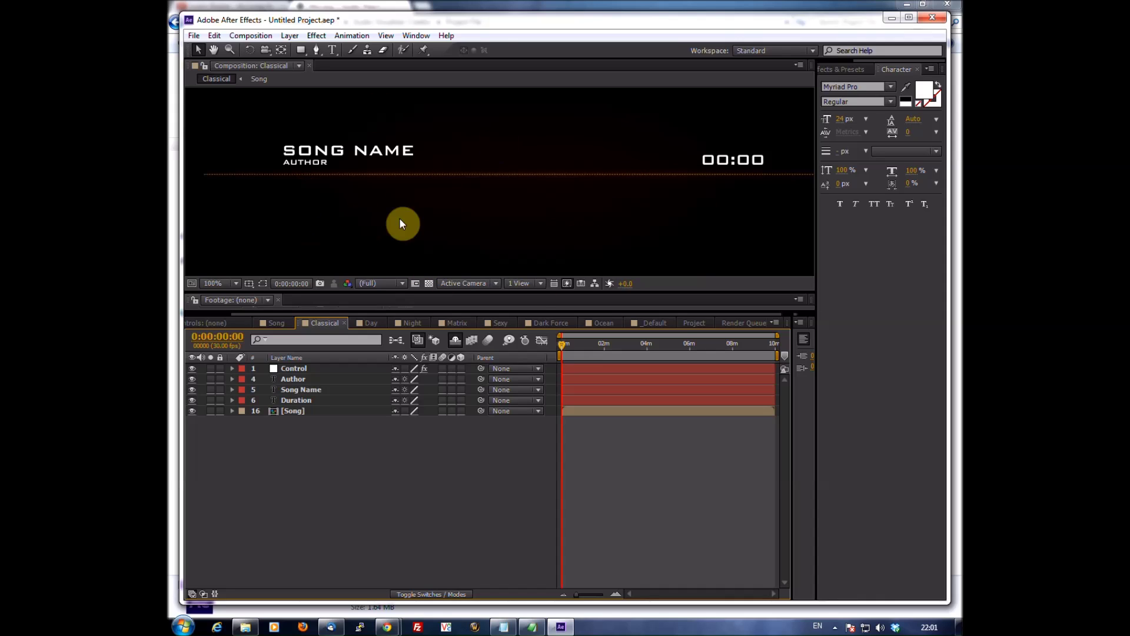
{"action": "left_click", "coordinate": [366, 321]}
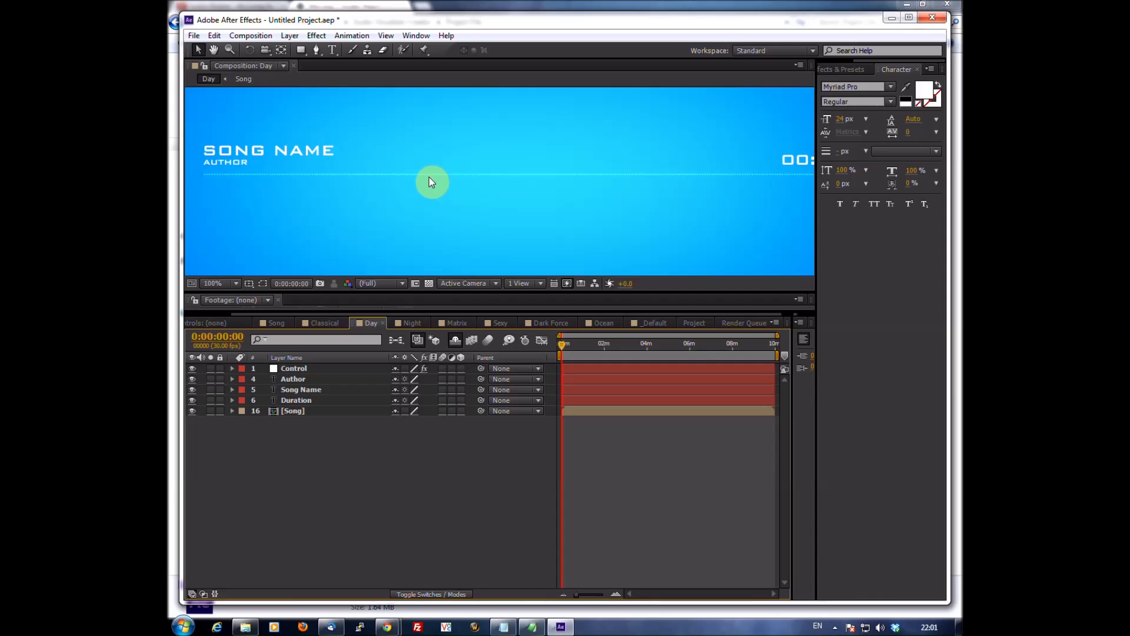
{"action": "left_click", "coordinate": [409, 322]}
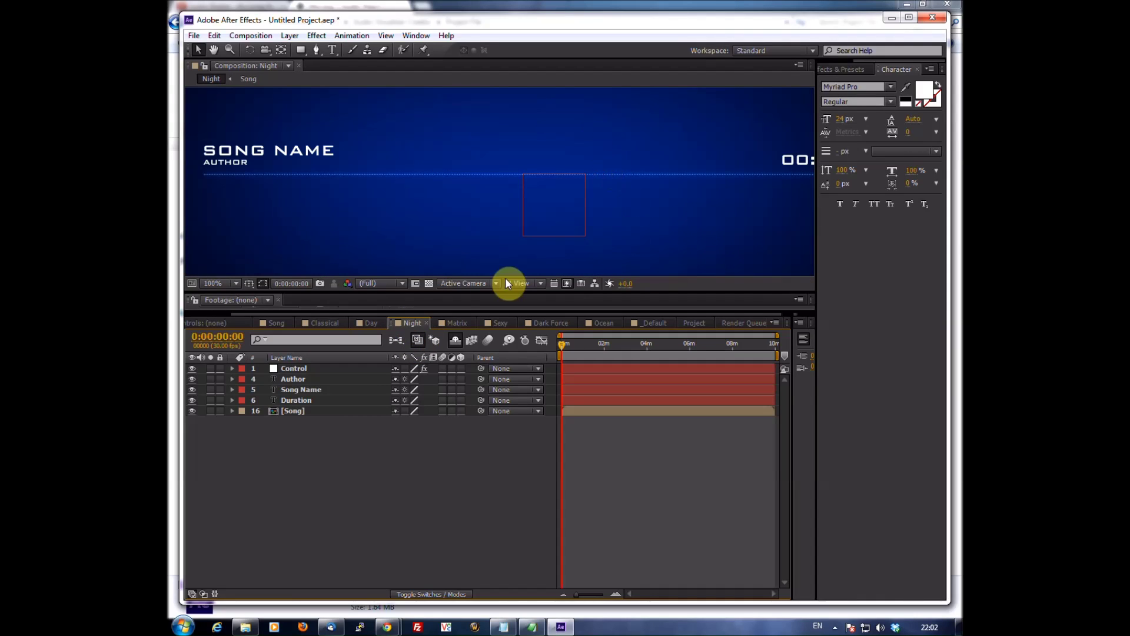
{"action": "left_click", "coordinate": [448, 321]}
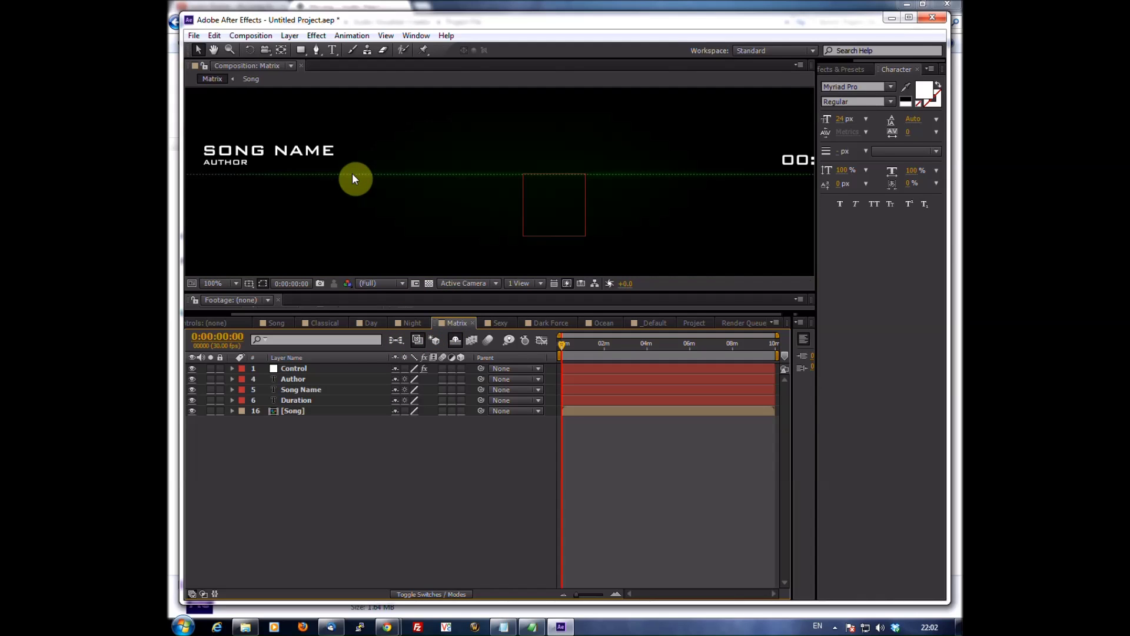
{"action": "left_click", "coordinate": [498, 326]}
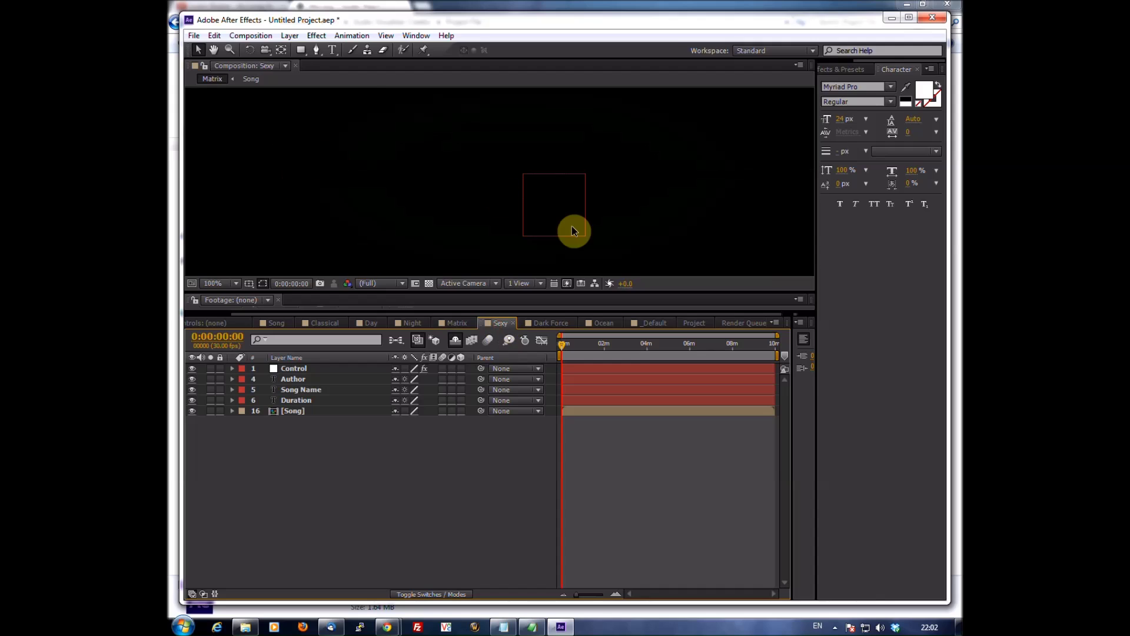
{"action": "left_click", "coordinate": [542, 324]}
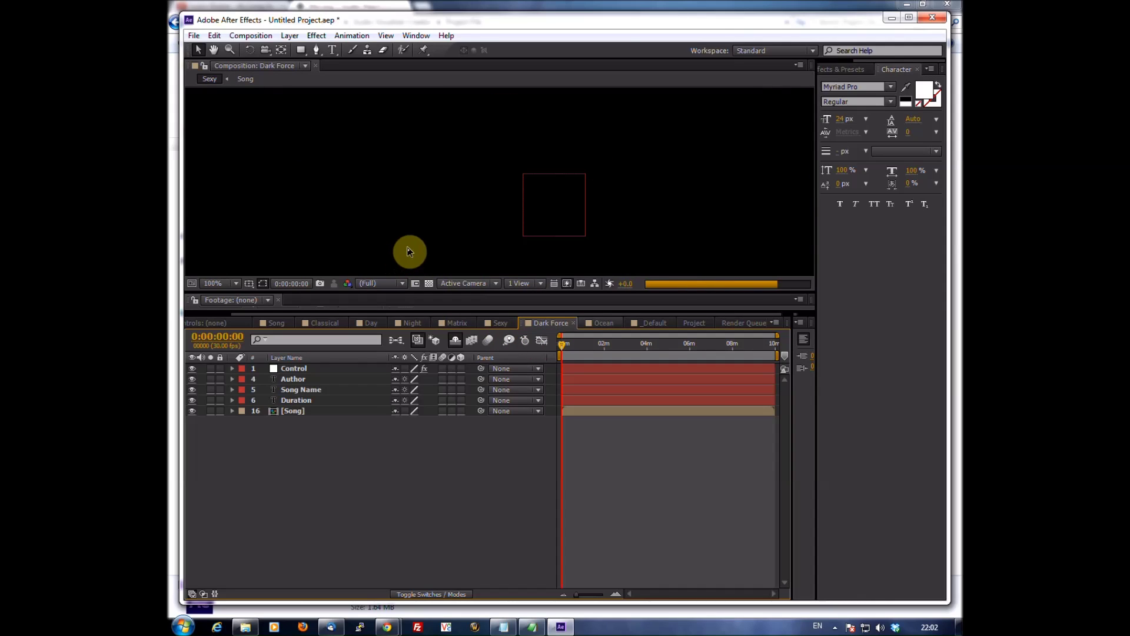
{"action": "left_click", "coordinate": [611, 323]}
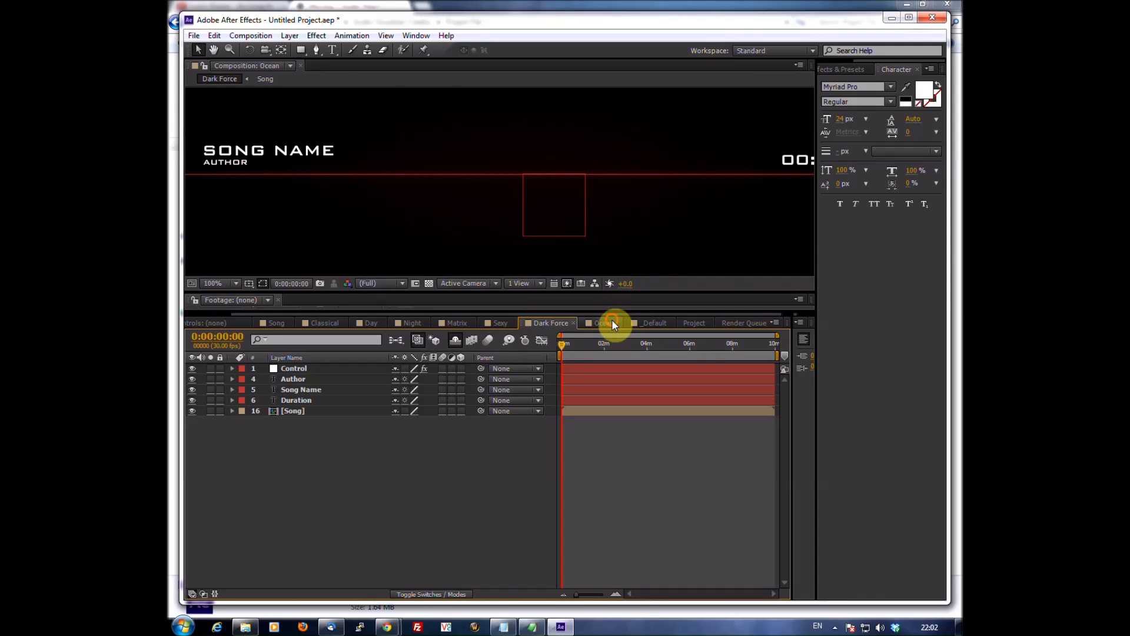
{"action": "left_click", "coordinate": [653, 324]}
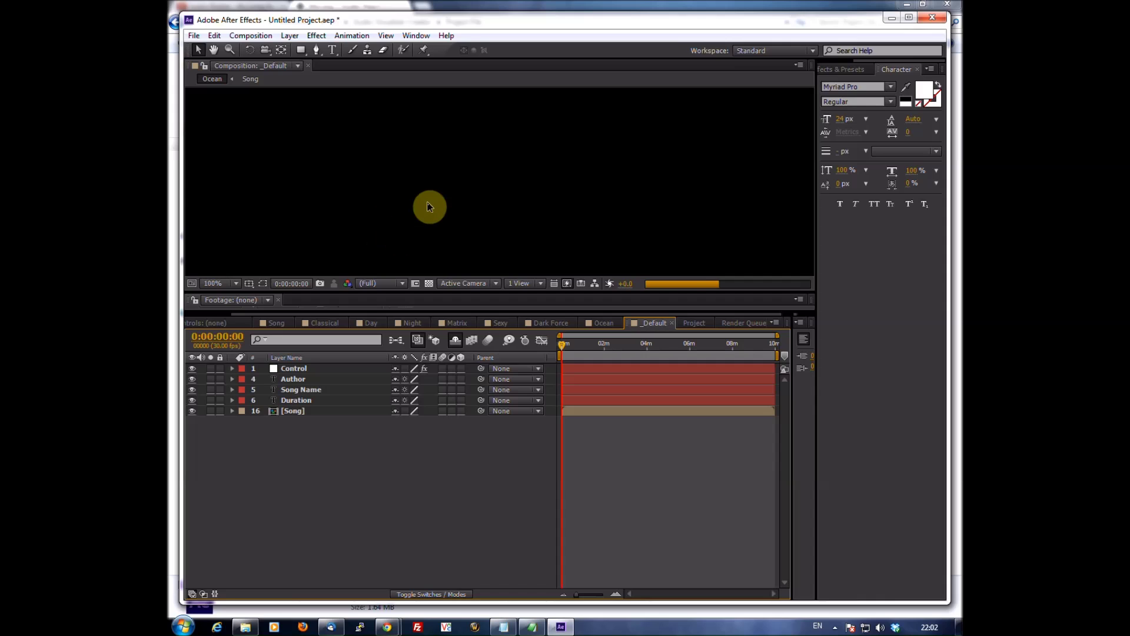
- Close the Ocean, Classical, Day, Night, Matrix, Sexy and Dark Force comps, keeping Song and _Default
{"action": "left_click", "coordinate": [616, 323]}
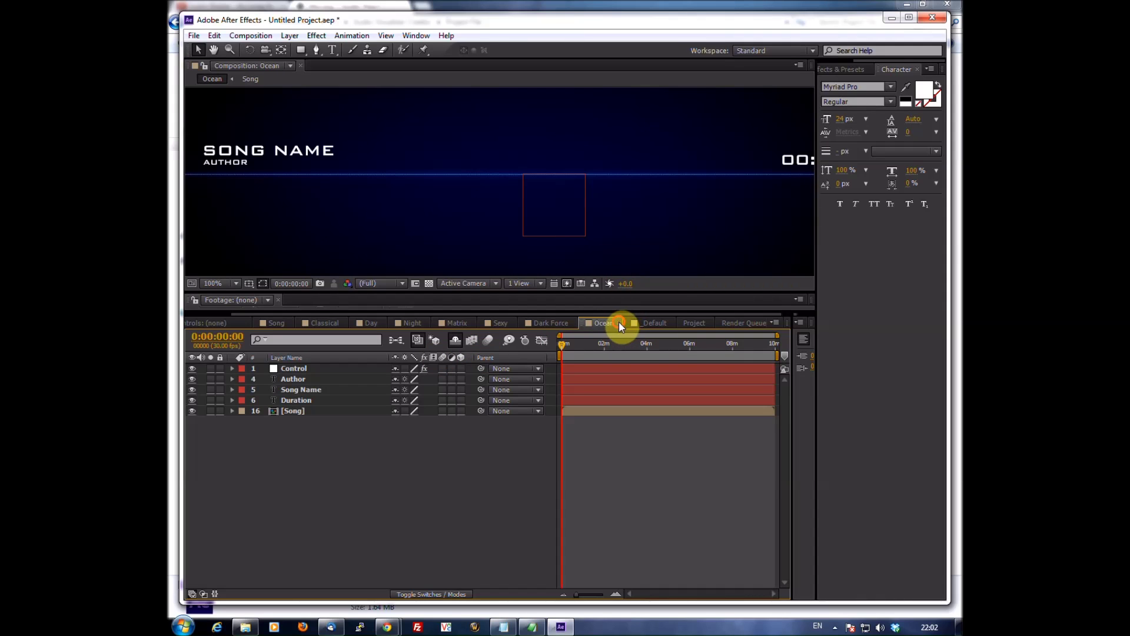
{"action": "left_click", "coordinate": [619, 321]}
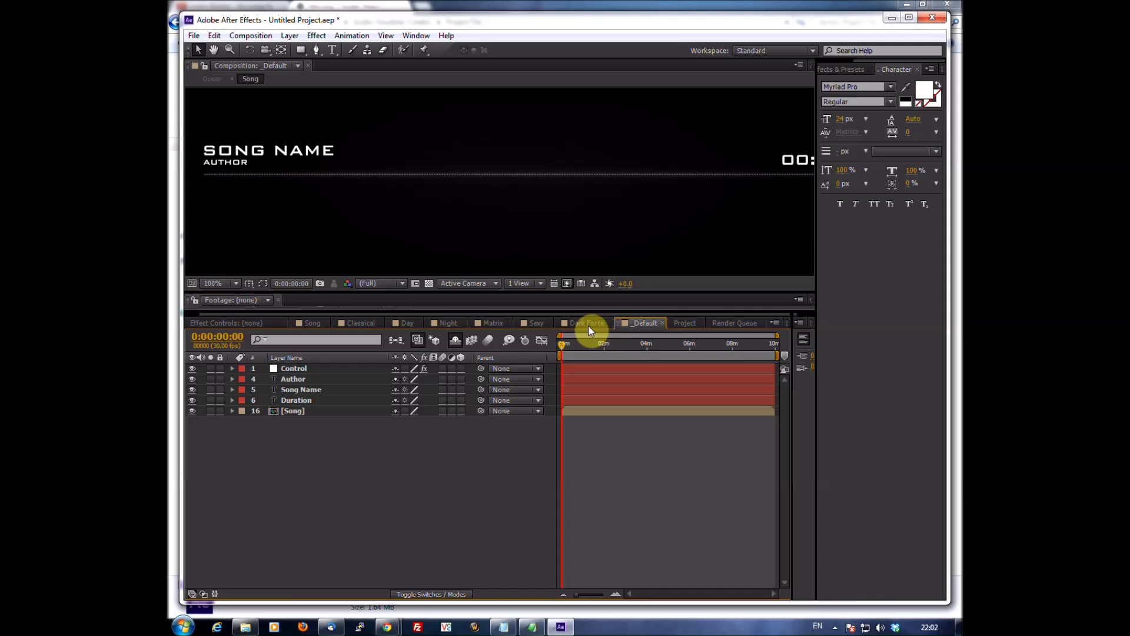
{"action": "left_click", "coordinate": [375, 324]}
{"action": "left_click", "coordinate": [379, 324]}
{"action": "left_click", "coordinate": [379, 320]}
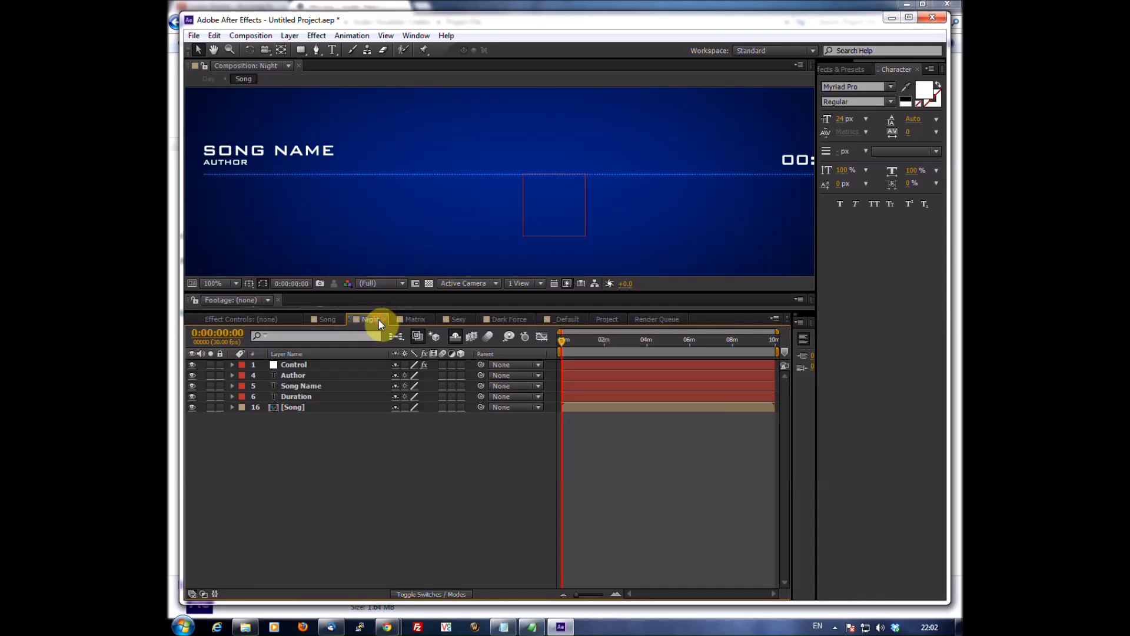
{"action": "left_click", "coordinate": [386, 318]}
{"action": "left_click", "coordinate": [387, 318]}
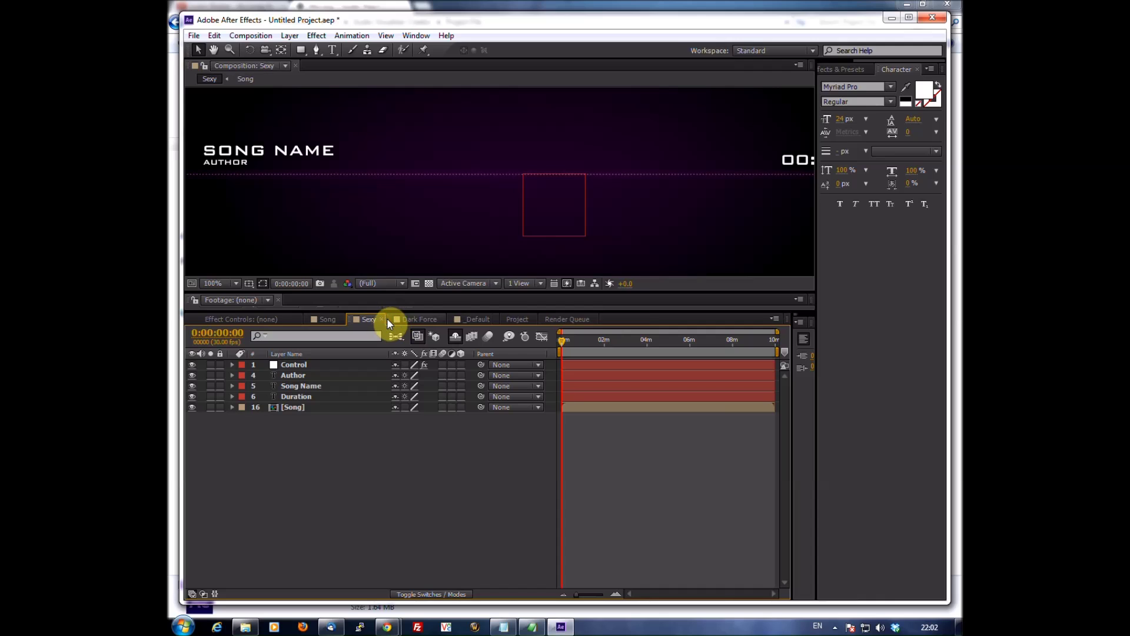
{"action": "left_click", "coordinate": [382, 318]}
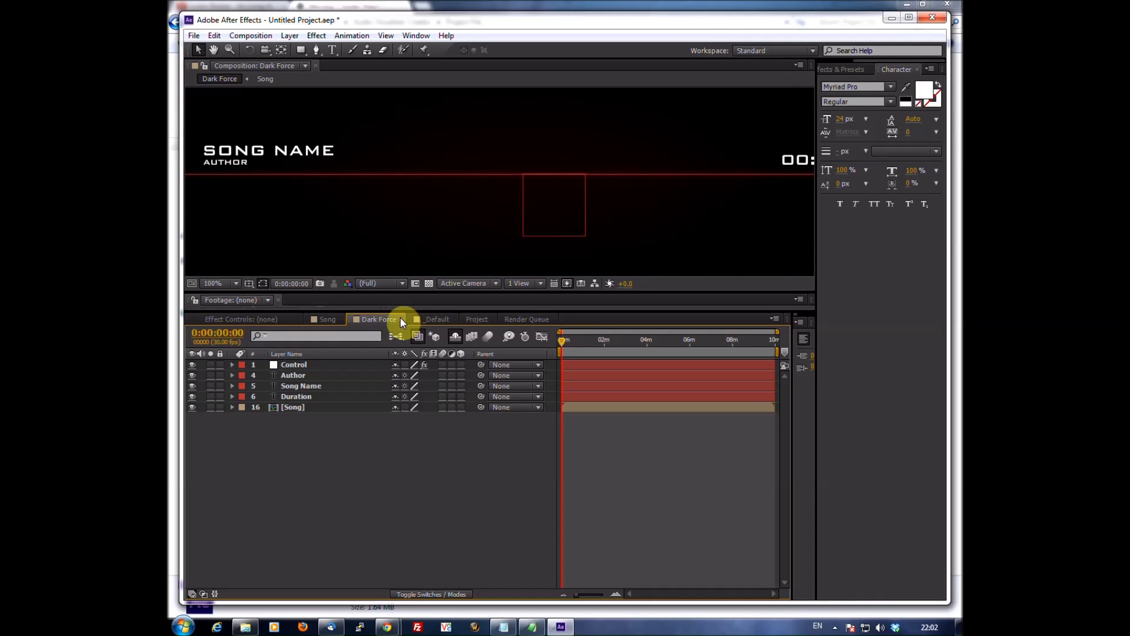
{"action": "left_click", "coordinate": [401, 320]}
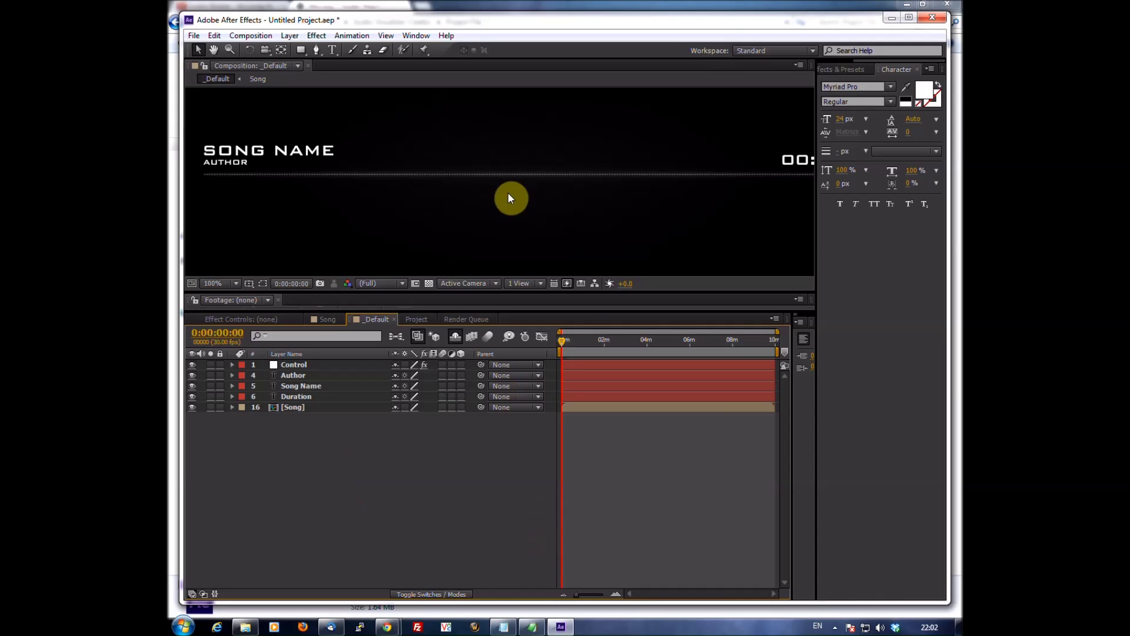
{"action": "left_click", "coordinate": [337, 319]}
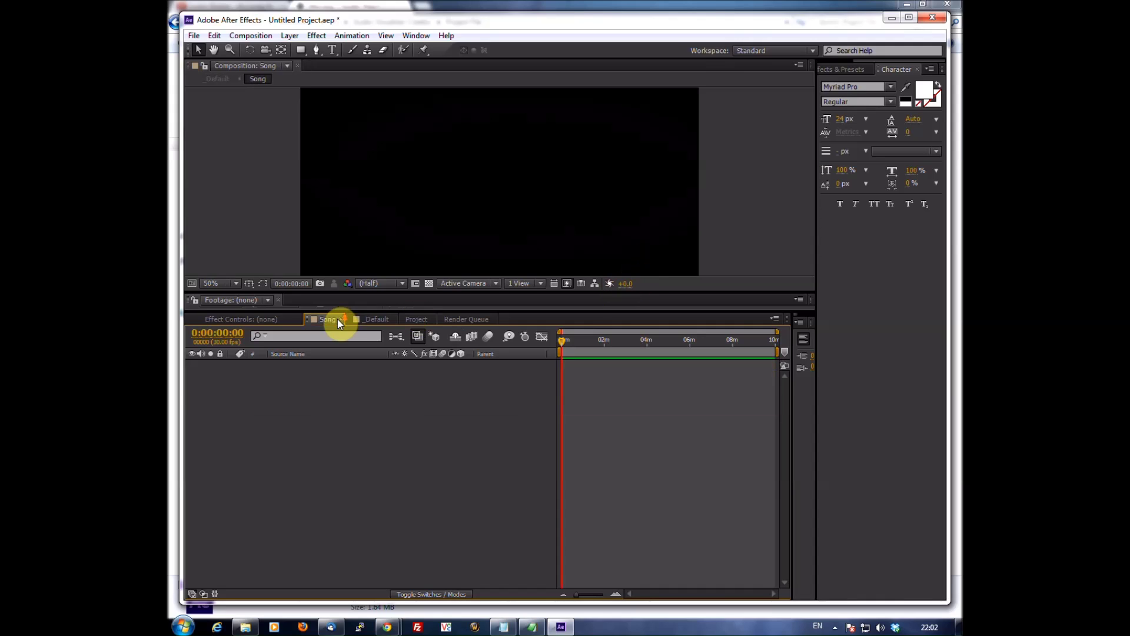
{"action": "left_click", "coordinate": [340, 317]}
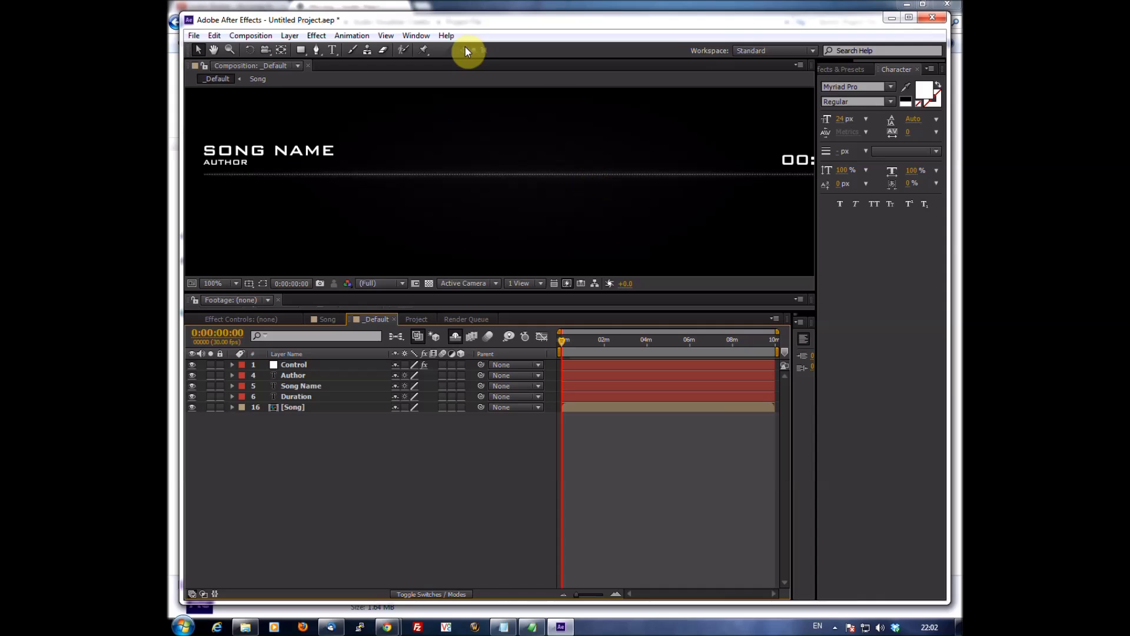
- Import the This Is Love MP3 from the Music > beth folder into the project
{"action": "left_click", "coordinate": [183, 626]}
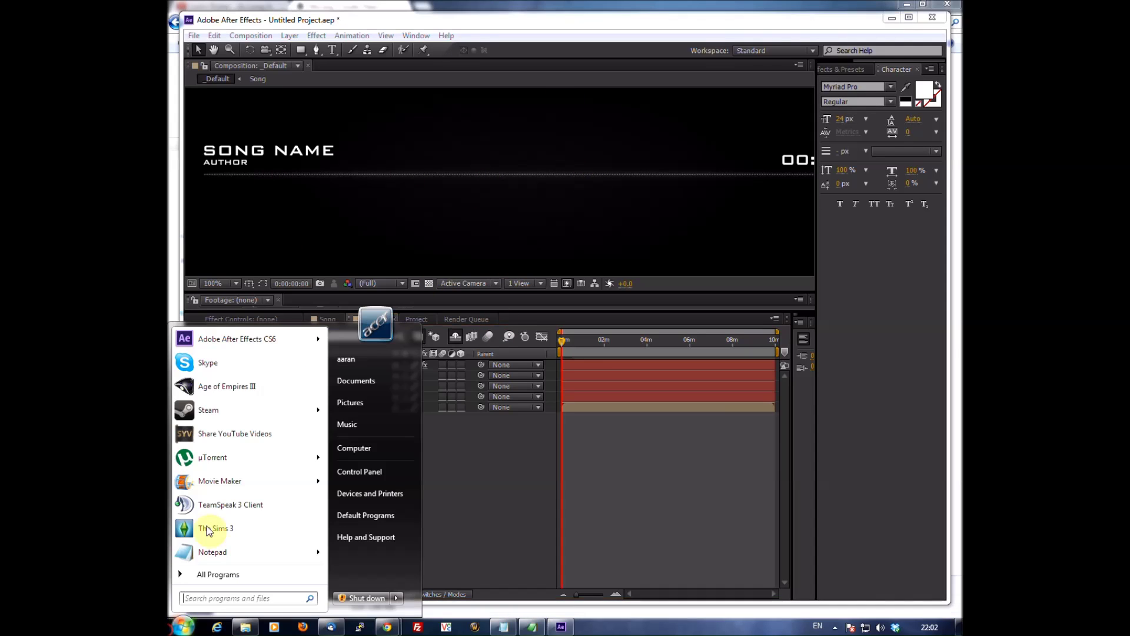
{"action": "left_click", "coordinate": [355, 421]}
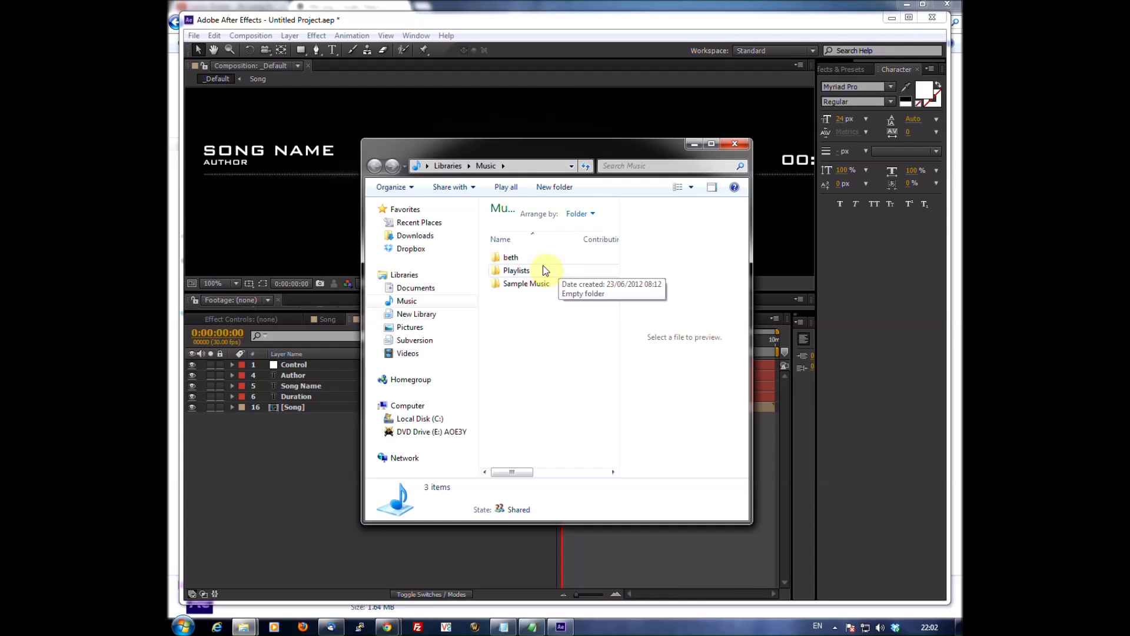
{"action": "double_click", "coordinate": [510, 257]}
{"action": "left_click", "coordinate": [537, 310]}
{"action": "left_click", "coordinate": [557, 336]}
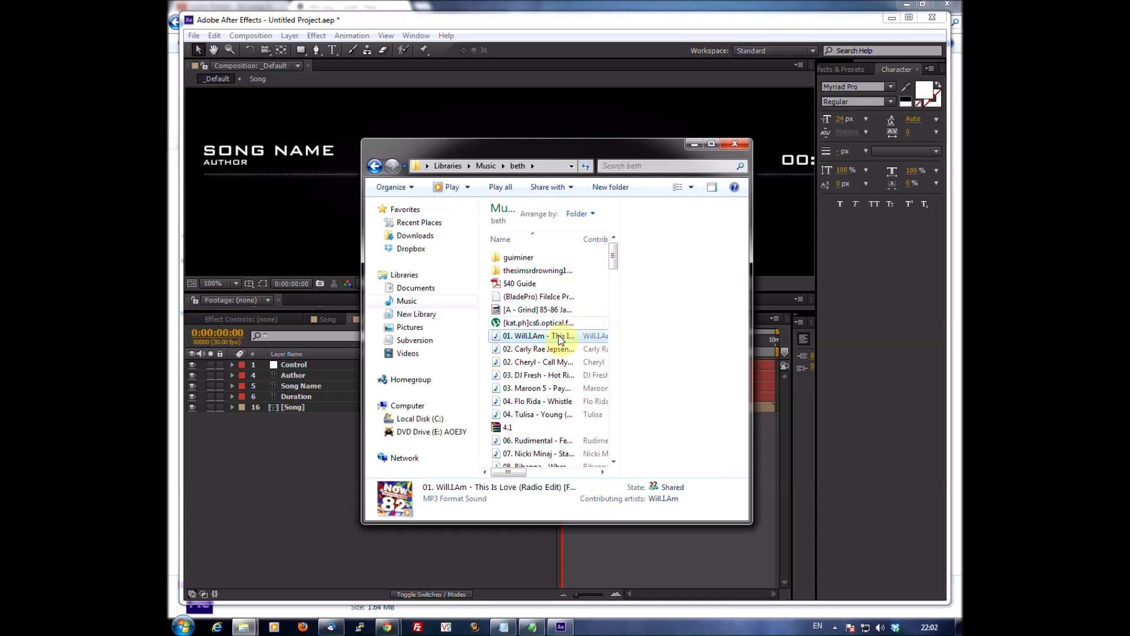
{"action": "left_click_drag", "start_coordinate": [558, 337], "coordinate": [301, 529]}
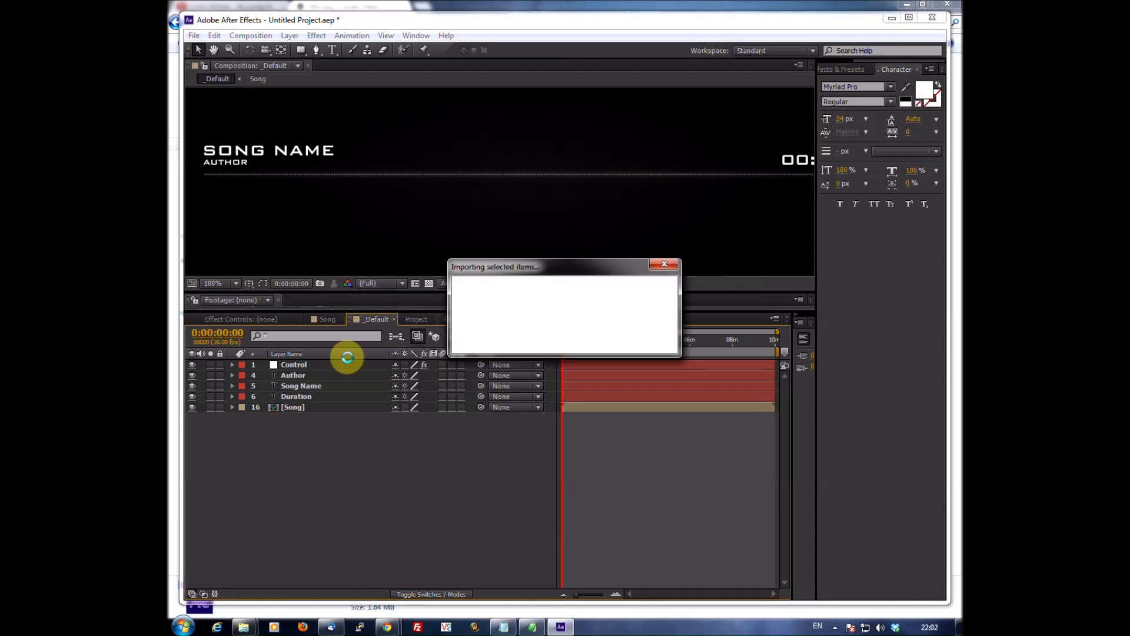
- Widen the Project panel's Name column and add the This Is Love MP3 to the Song comp
{"action": "left_click", "coordinate": [416, 319]}
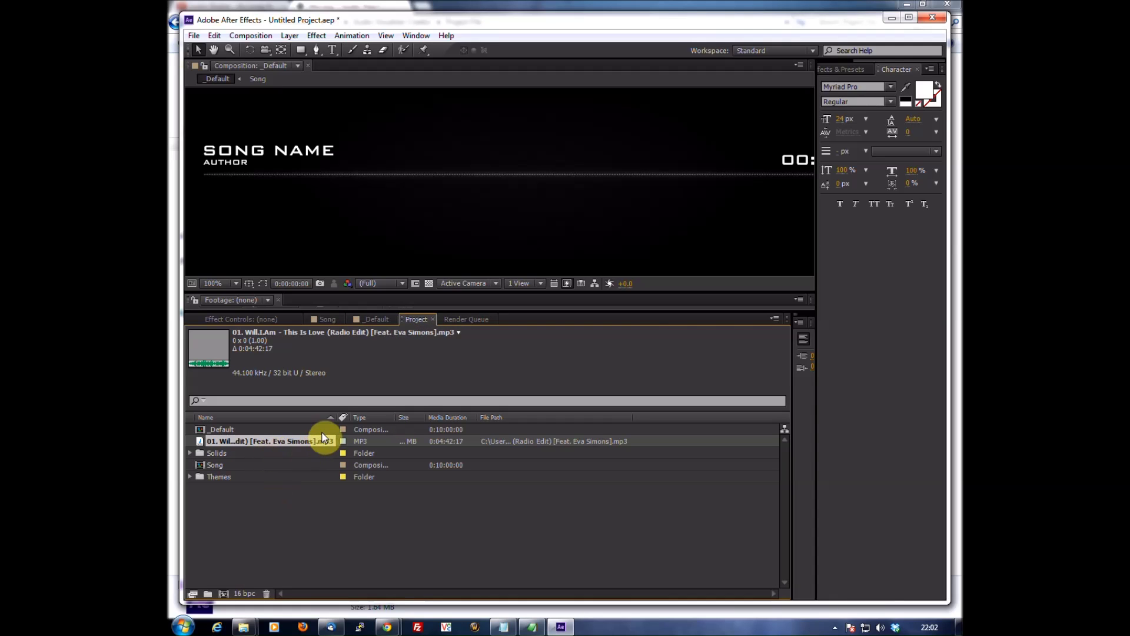
{"action": "left_click_drag", "start_coordinate": [335, 417], "coordinate": [491, 418]}
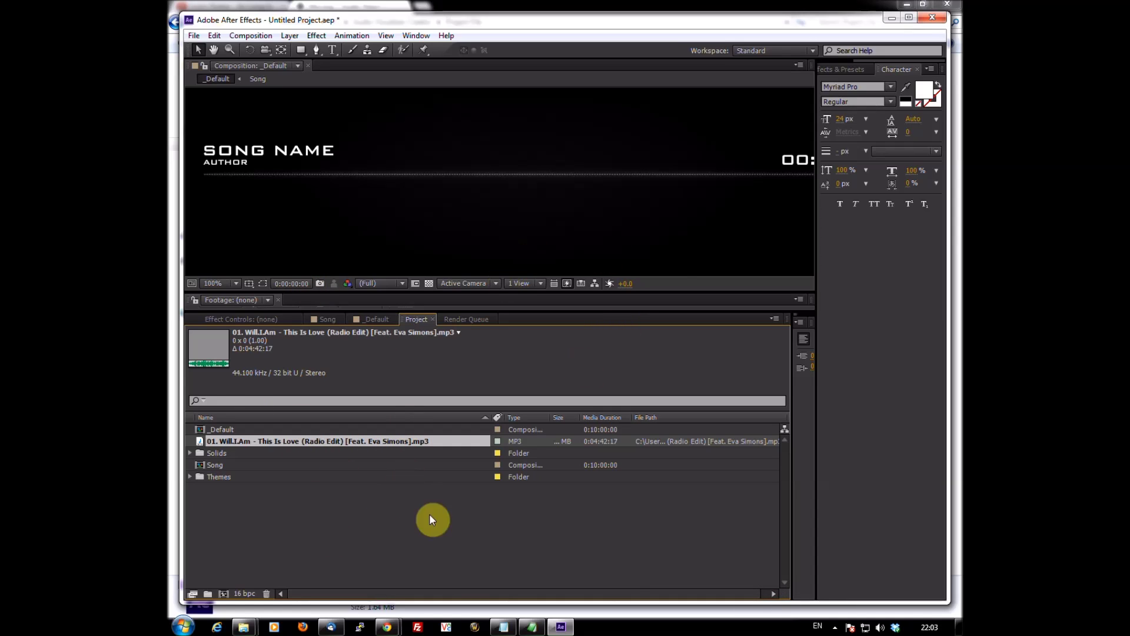
{"action": "left_click", "coordinate": [374, 318]}
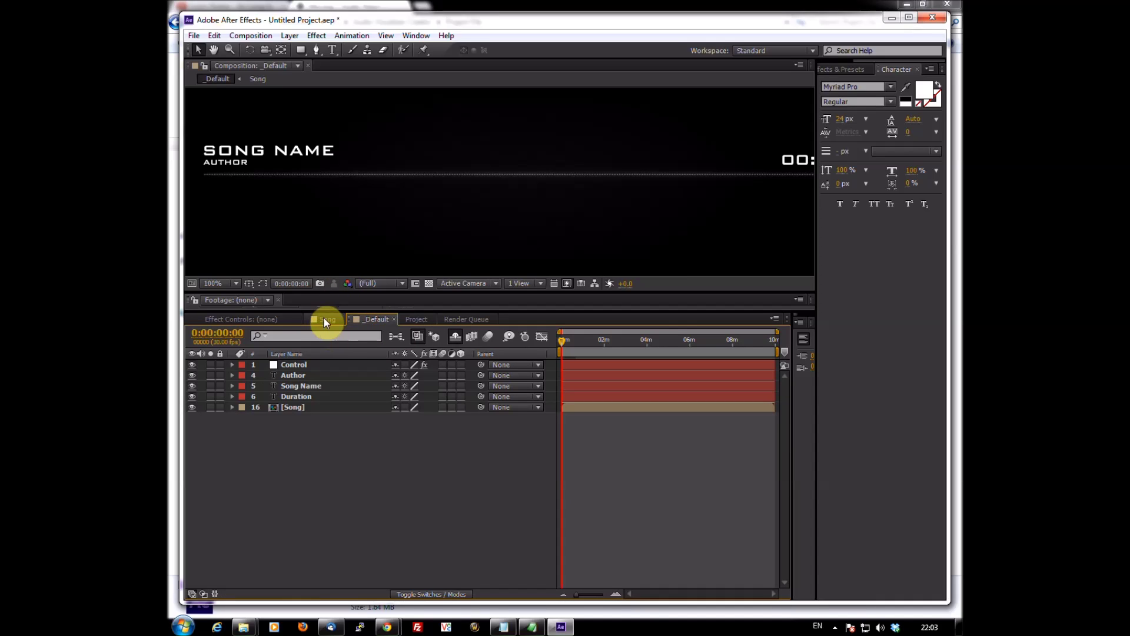
{"action": "left_click", "coordinate": [418, 319]}
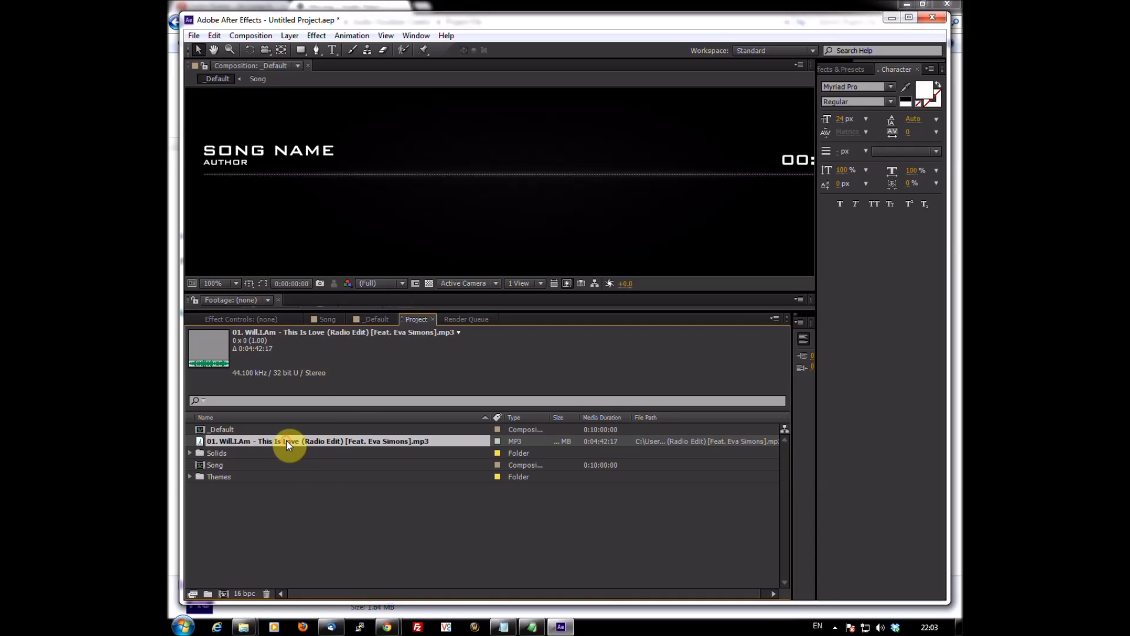
{"action": "left_click_drag", "start_coordinate": [287, 440], "coordinate": [295, 464]}
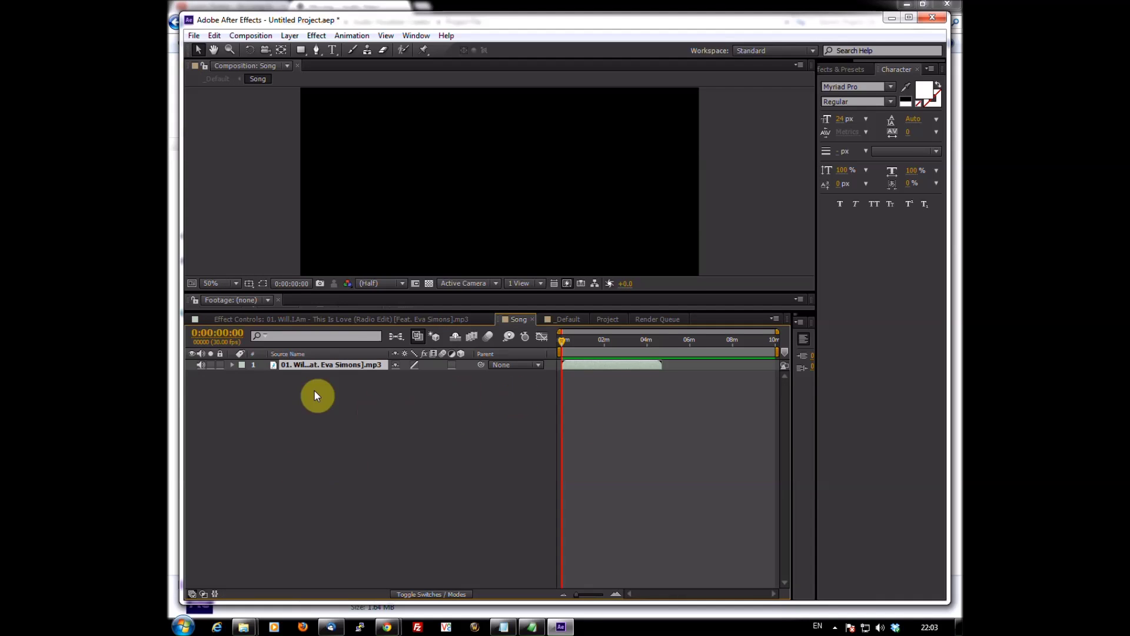
{"action": "right_click", "coordinate": [333, 401]}
{"action": "left_click", "coordinate": [259, 407]}
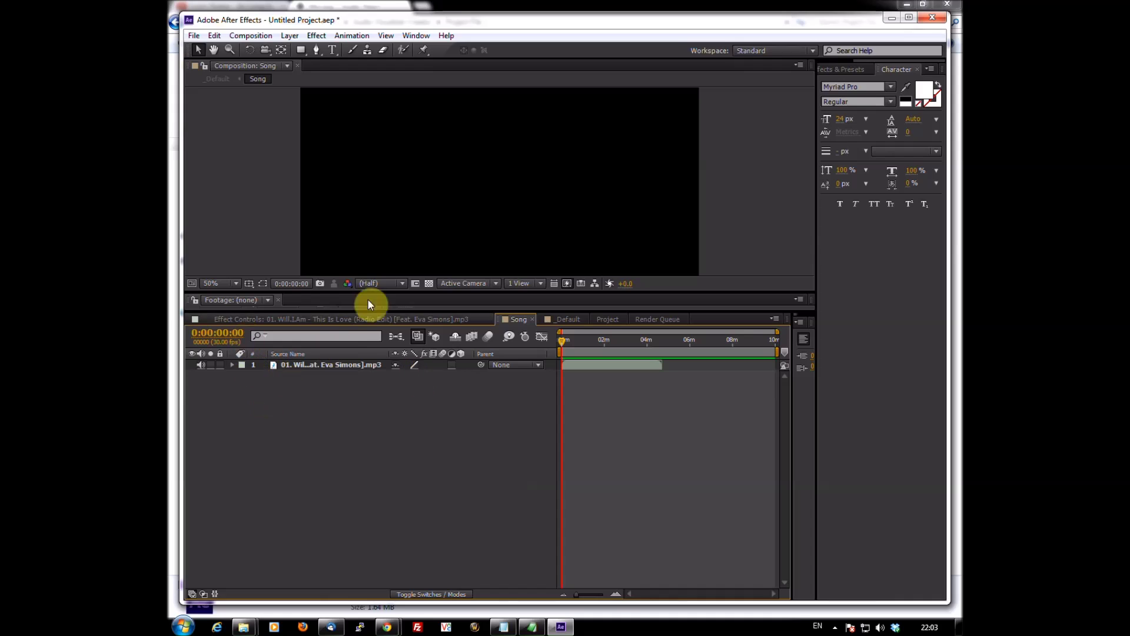
- Confirm the MP3 runs 0:04:42, then collapse the Song layer in _Default and select all layers
{"action": "left_click", "coordinate": [572, 320]}
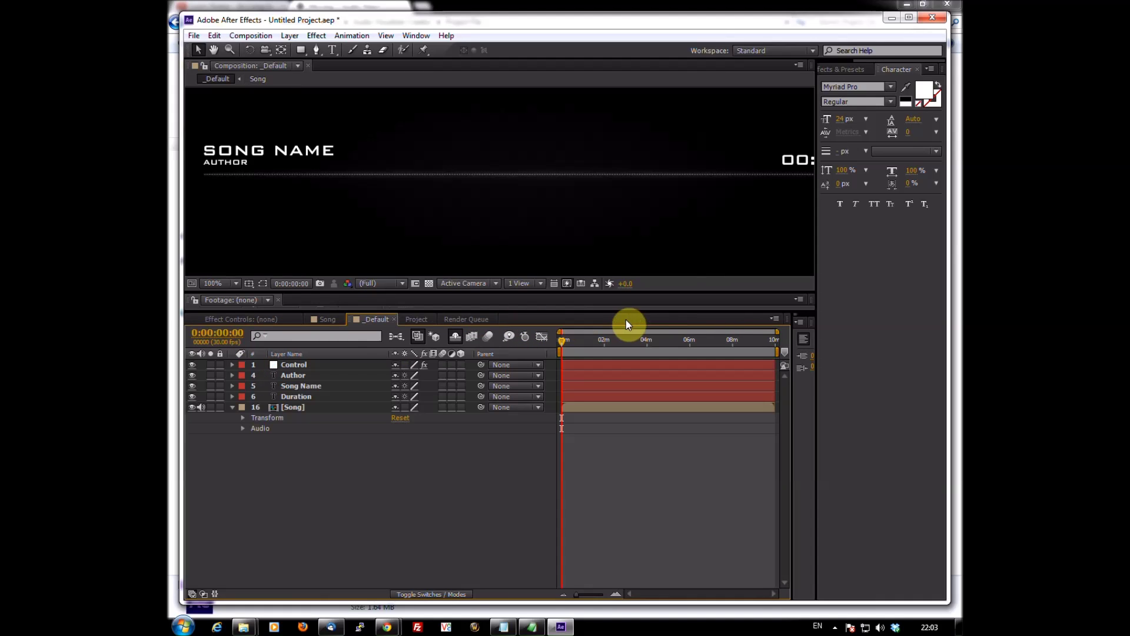
{"action": "left_click", "coordinate": [416, 319]}
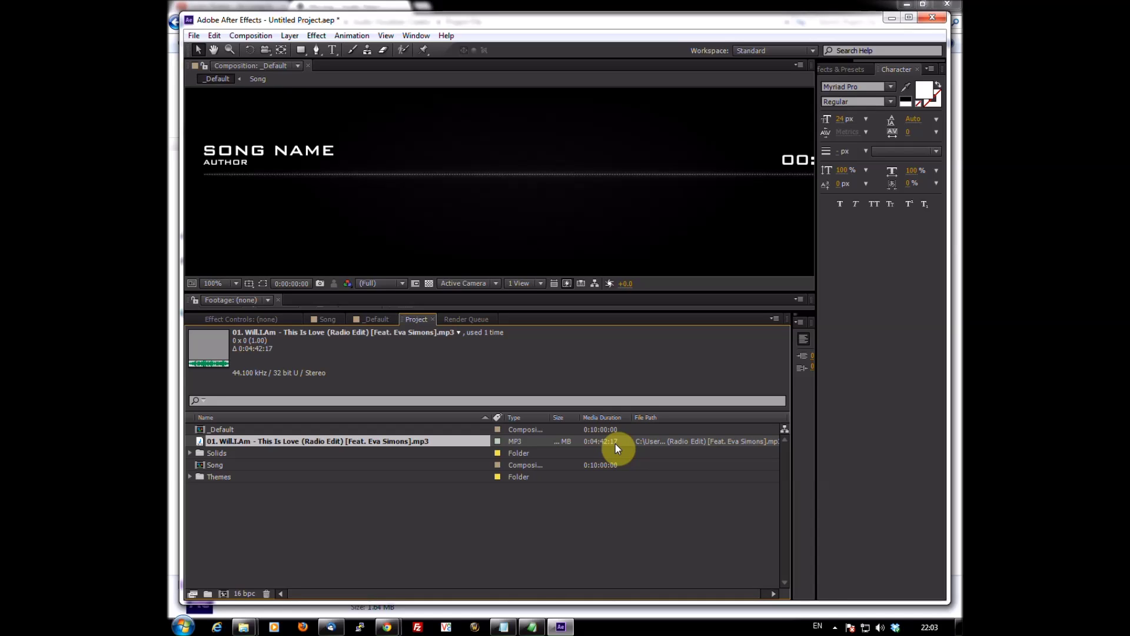
{"action": "left_click", "coordinate": [364, 320]}
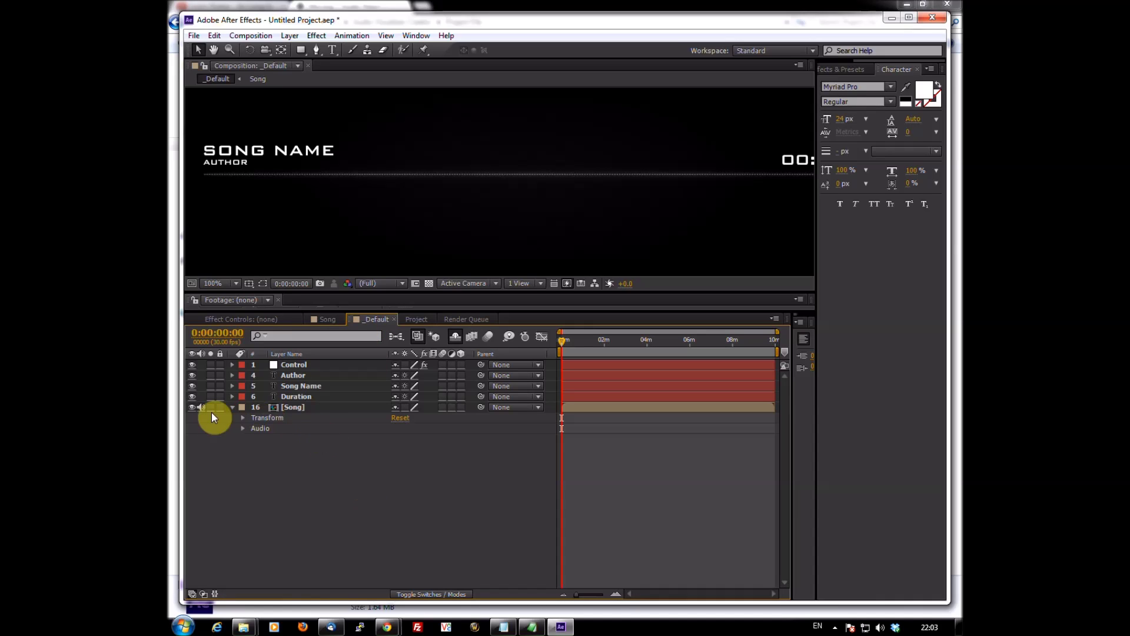
{"action": "left_click", "coordinate": [233, 407]}
{"action": "left_click_drag", "start_coordinate": [373, 472], "coordinate": [292, 363]}
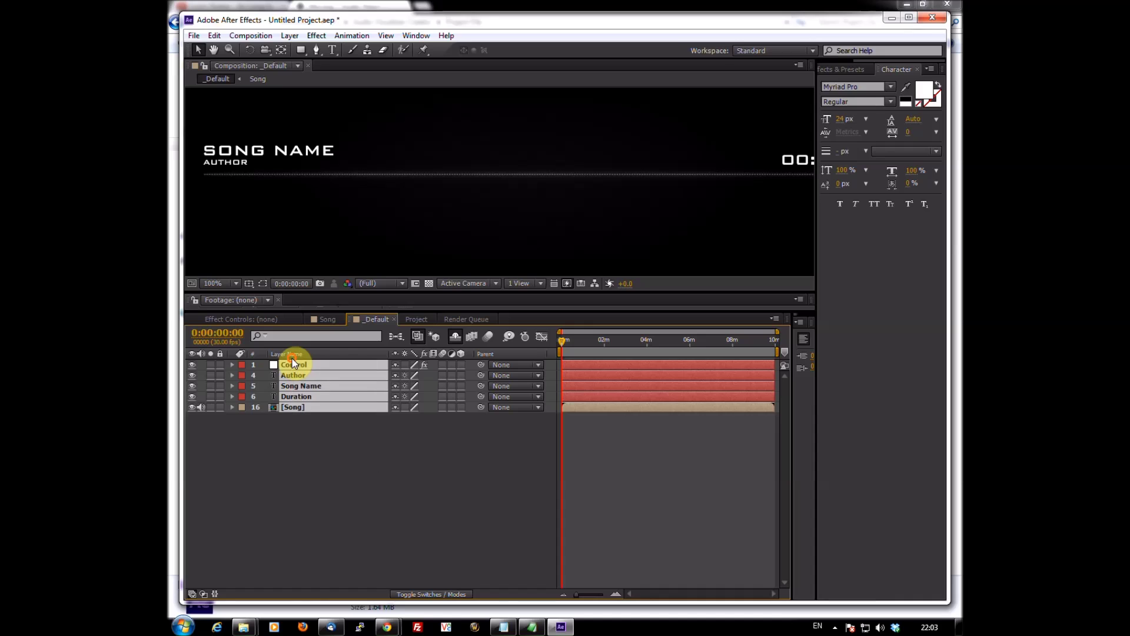
{"action": "left_click", "coordinate": [251, 36]}
- Enter 04.42 as the _Default comp duration and compare it with the song's length
{"action": "left_click", "coordinate": [336, 68]}
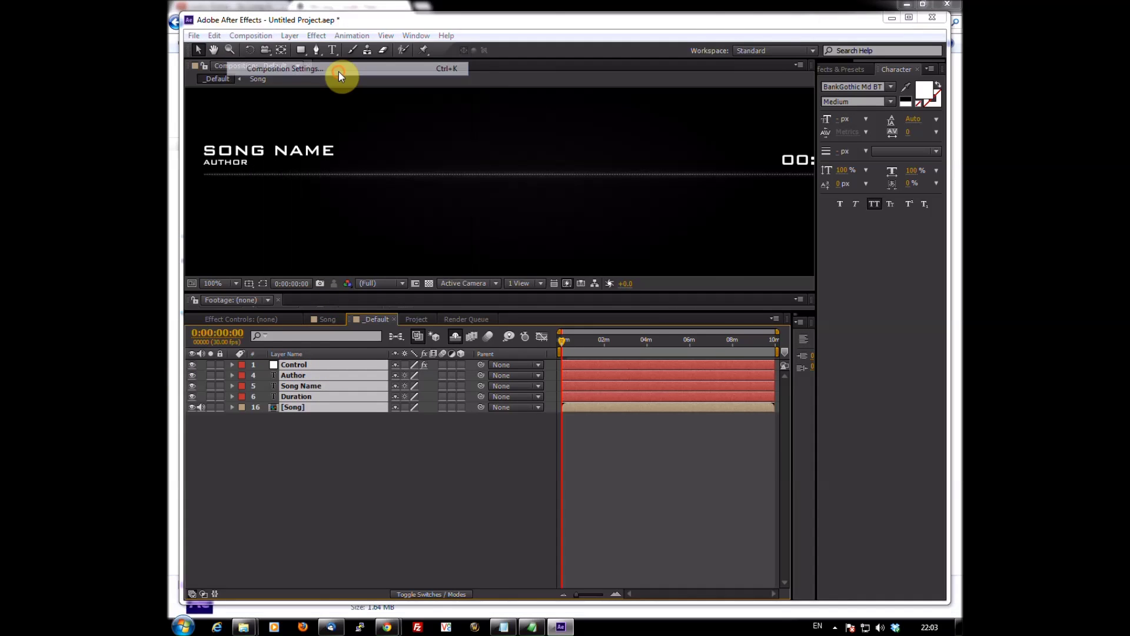
{"action": "left_click_drag", "start_coordinate": [532, 375], "coordinate": [495, 374]}
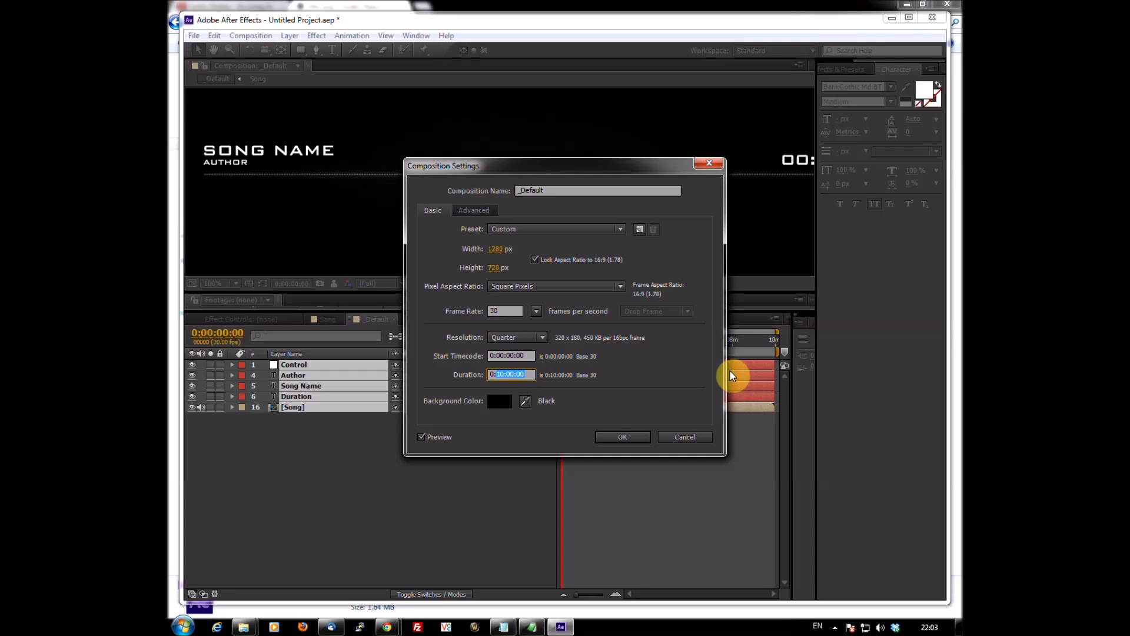
{"action": "type", "text": "0:04."}
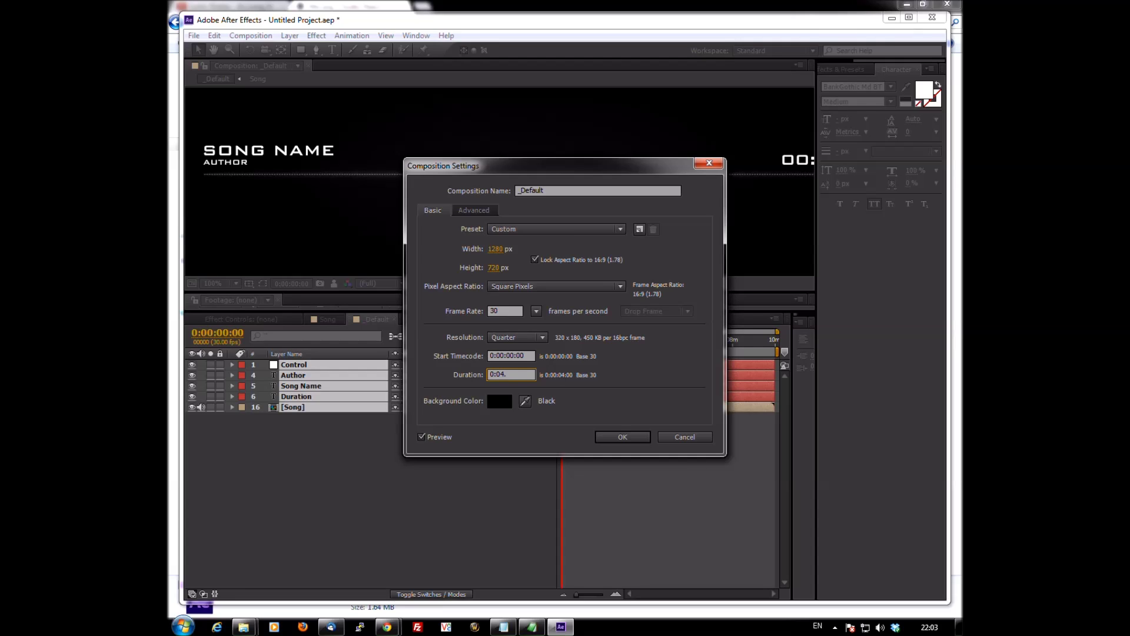
{"action": "type", "text": "42"}
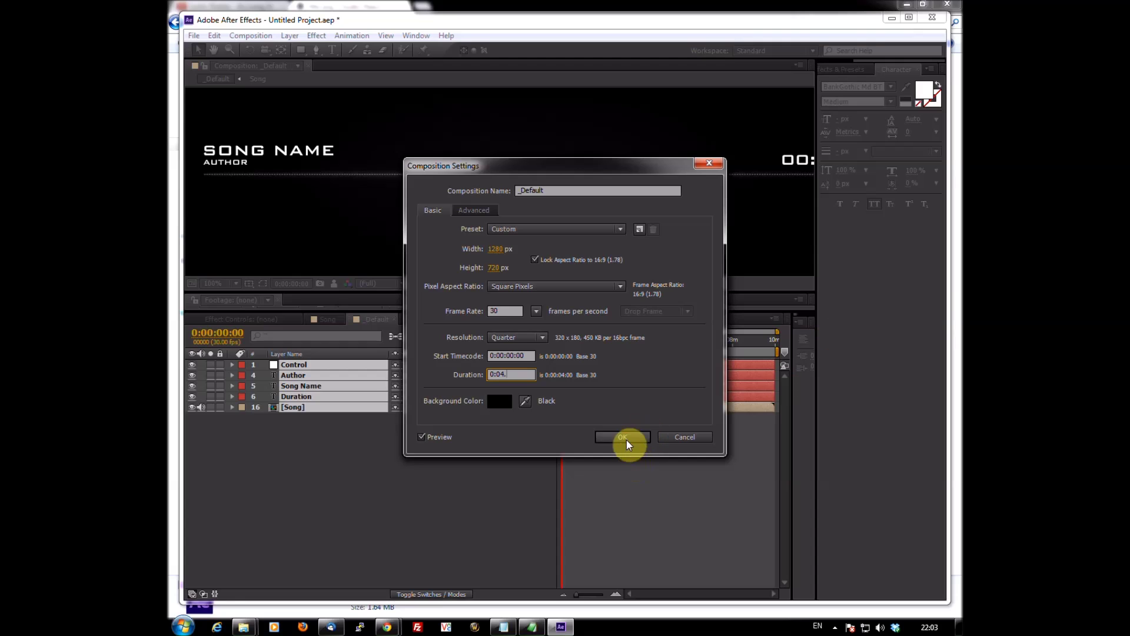
{"action": "left_click", "coordinate": [623, 438]}
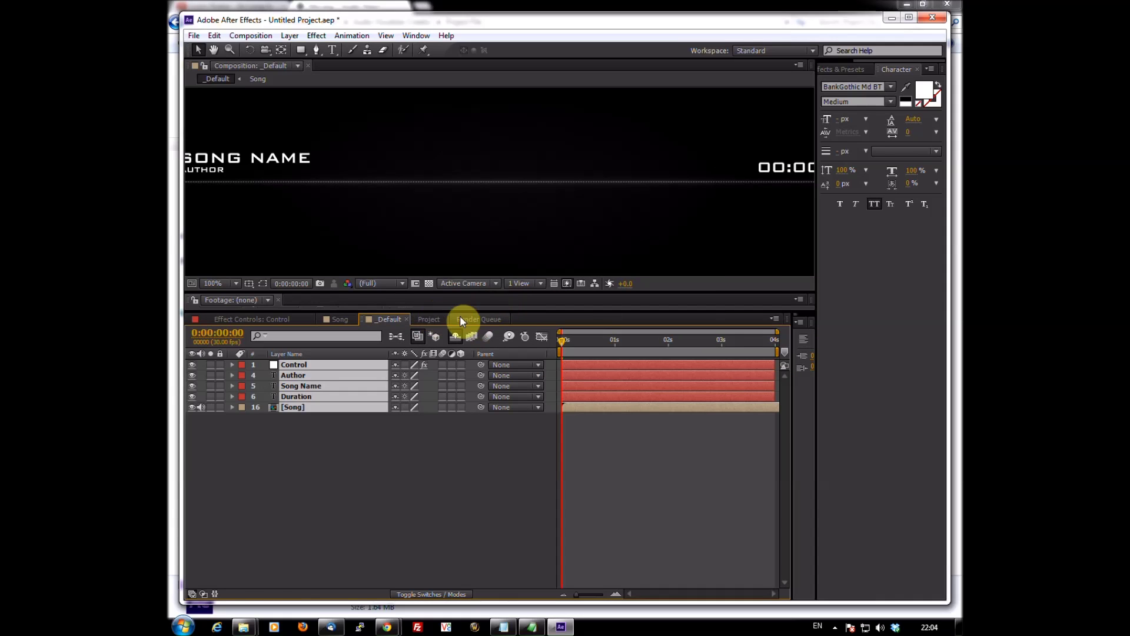
{"action": "left_click", "coordinate": [428, 319]}
{"action": "left_click", "coordinate": [390, 319]}
- Reopen Composition Settings and correct the _Default duration to 0:04:43
{"action": "left_click", "coordinate": [251, 35]}
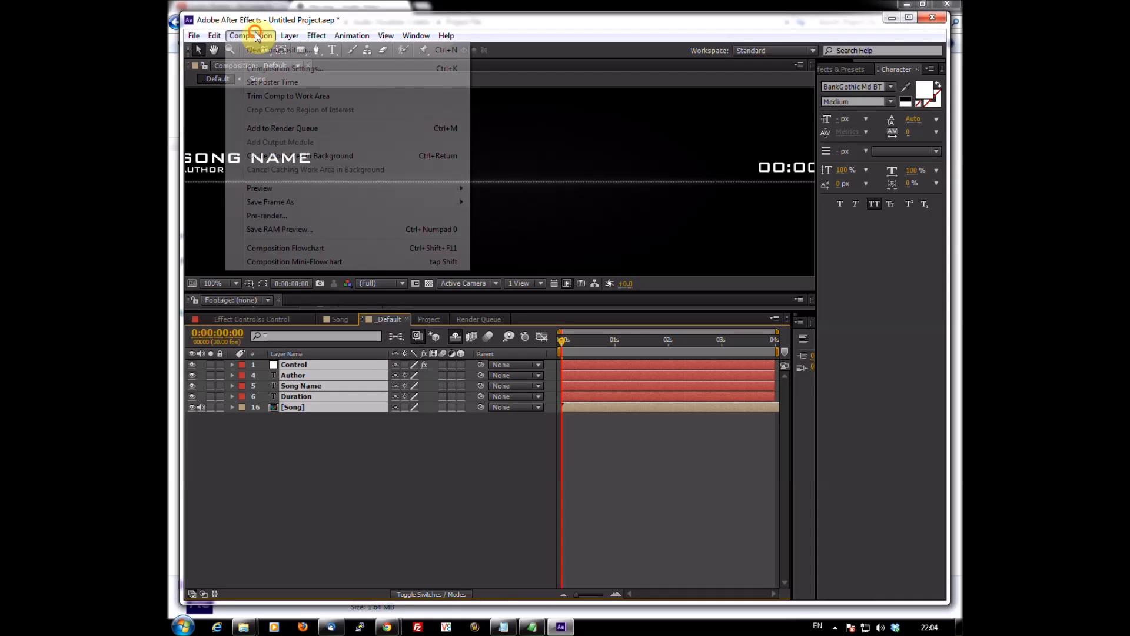
{"action": "left_click", "coordinate": [295, 68]}
{"action": "left_click", "coordinate": [505, 375]}
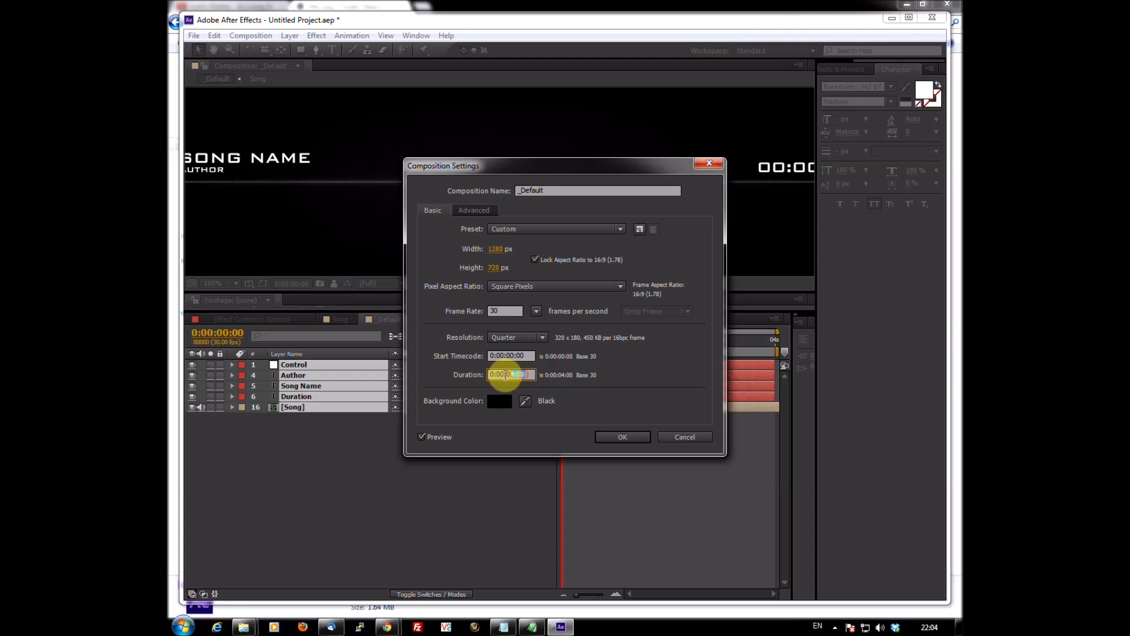
{"action": "left_click_drag", "start_coordinate": [521, 377], "coordinate": [498, 375]}
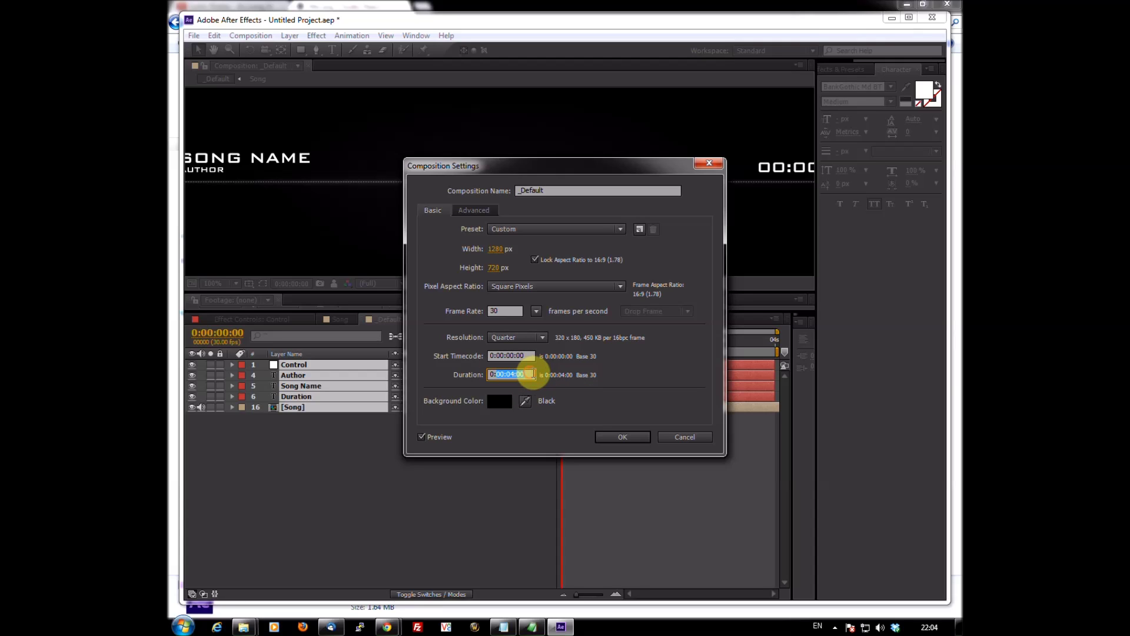
{"action": "type", "text": "0:04"}
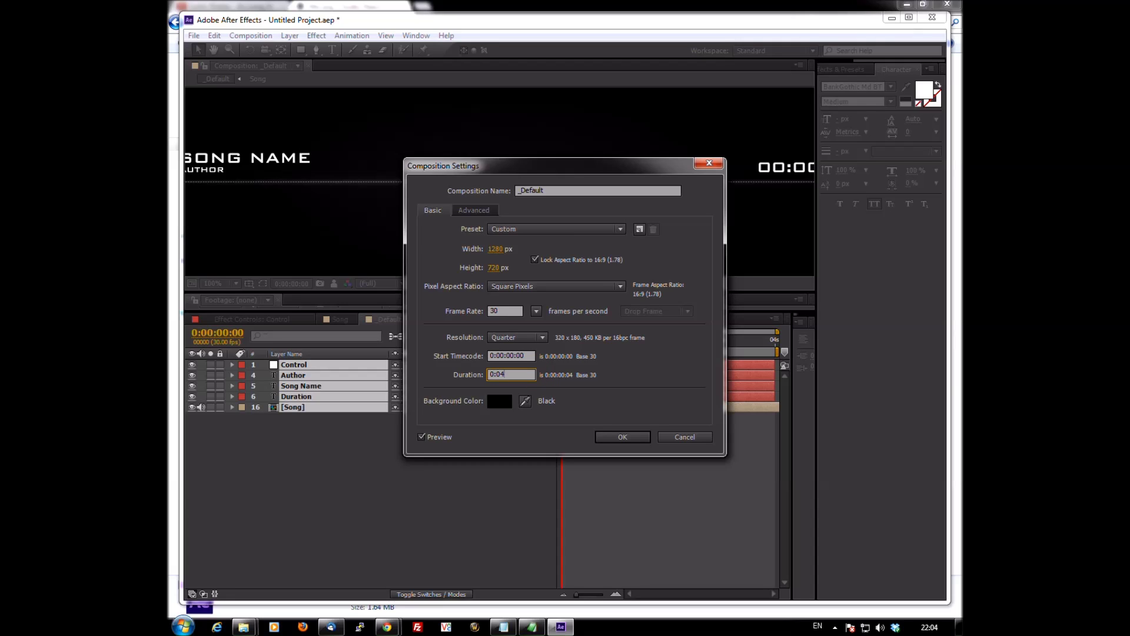
{"action": "type", "text": ":42"}
{"action": "key", "text": "BackSpace"}
{"action": "type", "text": "3"}
{"action": "key", "text": "Tab"}
{"action": "left_click", "coordinate": [628, 440]}
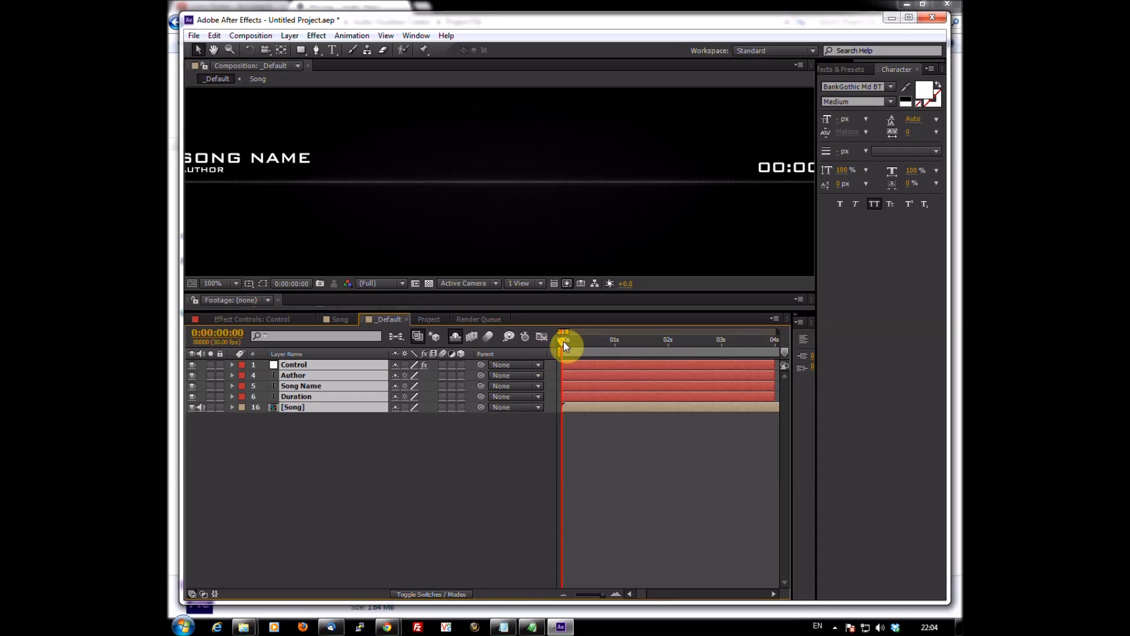
- Move the _Default playhead to 0:00:00:12 so the waveform visualizer reacts to the song
{"action": "left_click_drag", "start_coordinate": [566, 340], "coordinate": [584, 341]}
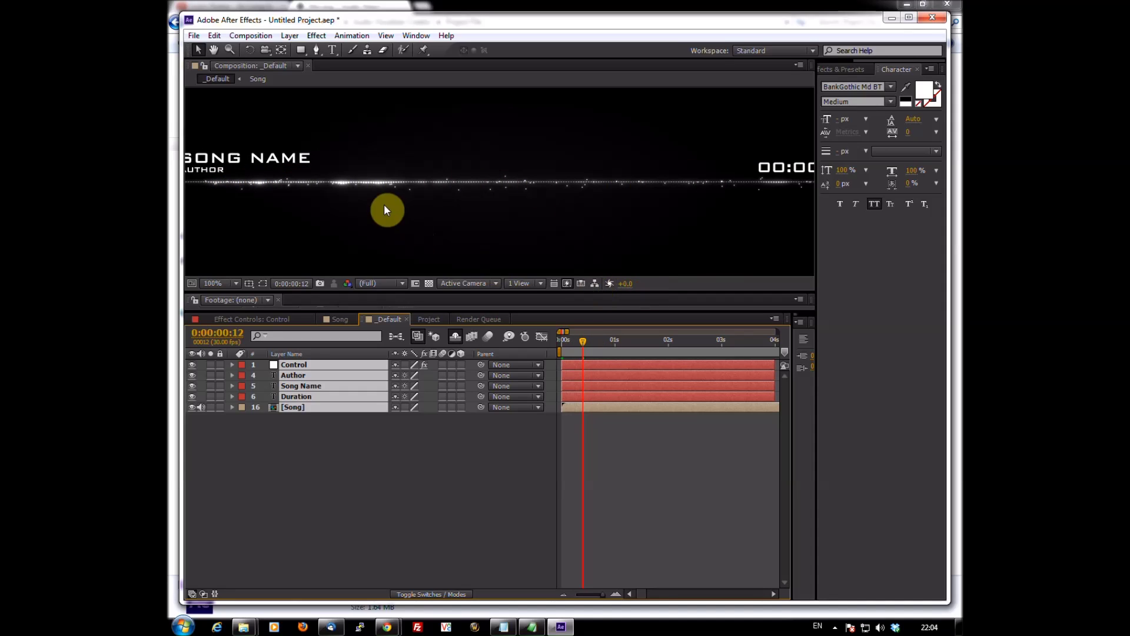
{"action": "scroll", "coordinate": [385, 208], "scroll_direction": "down", "scroll_amount": 1}
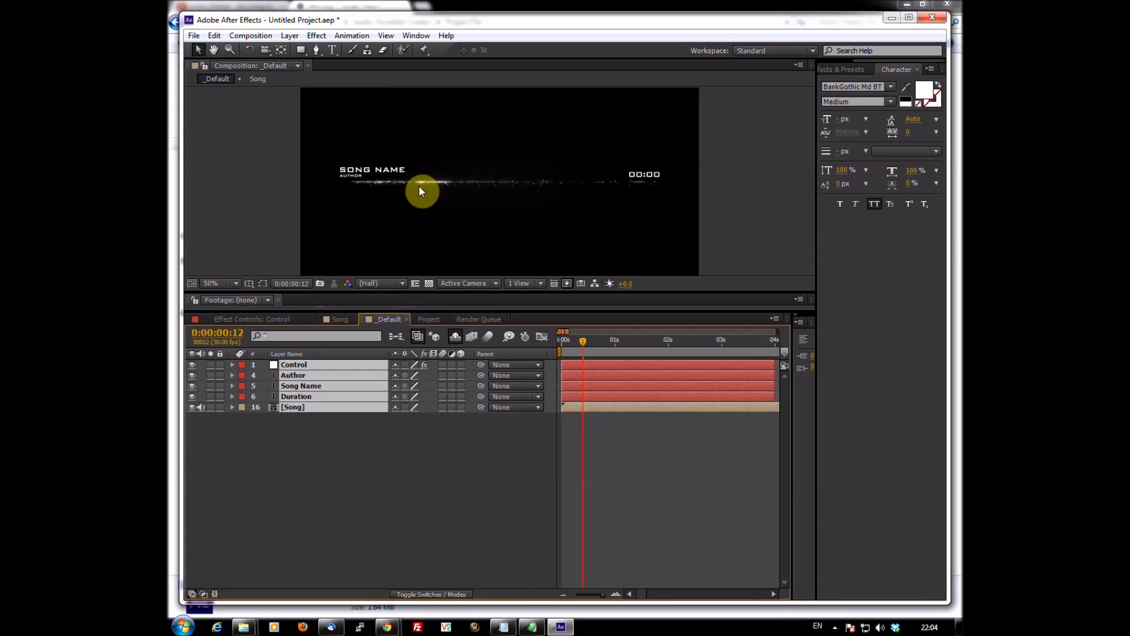
{"action": "scroll", "coordinate": [436, 186], "scroll_direction": "up", "scroll_amount": 1}
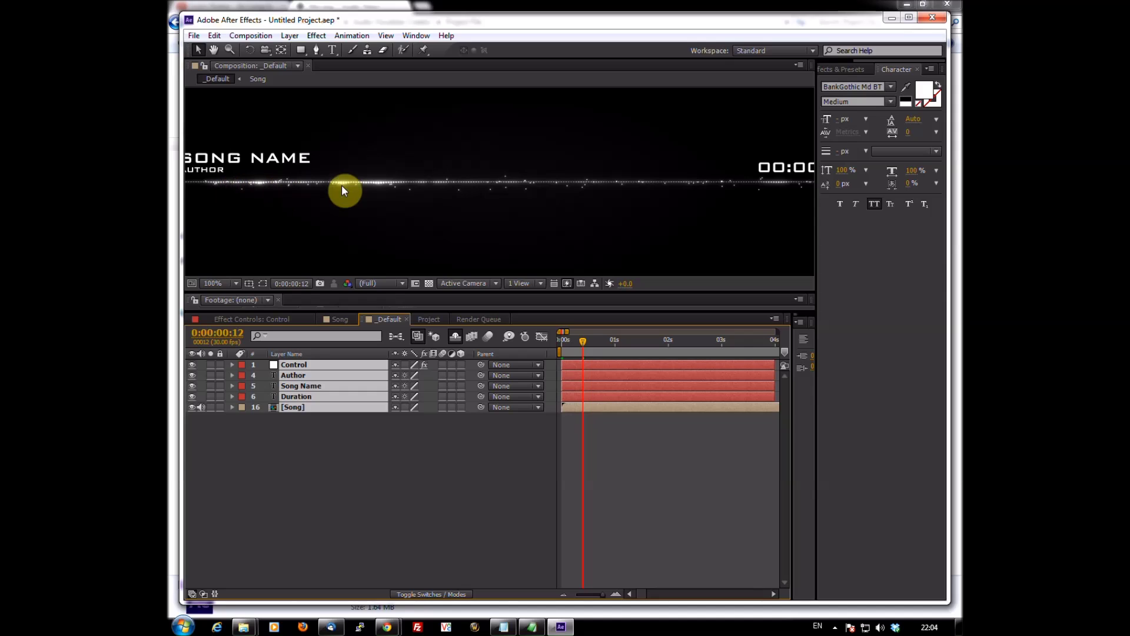
{"action": "scroll", "coordinate": [432, 240], "scroll_direction": "down", "scroll_amount": 1}
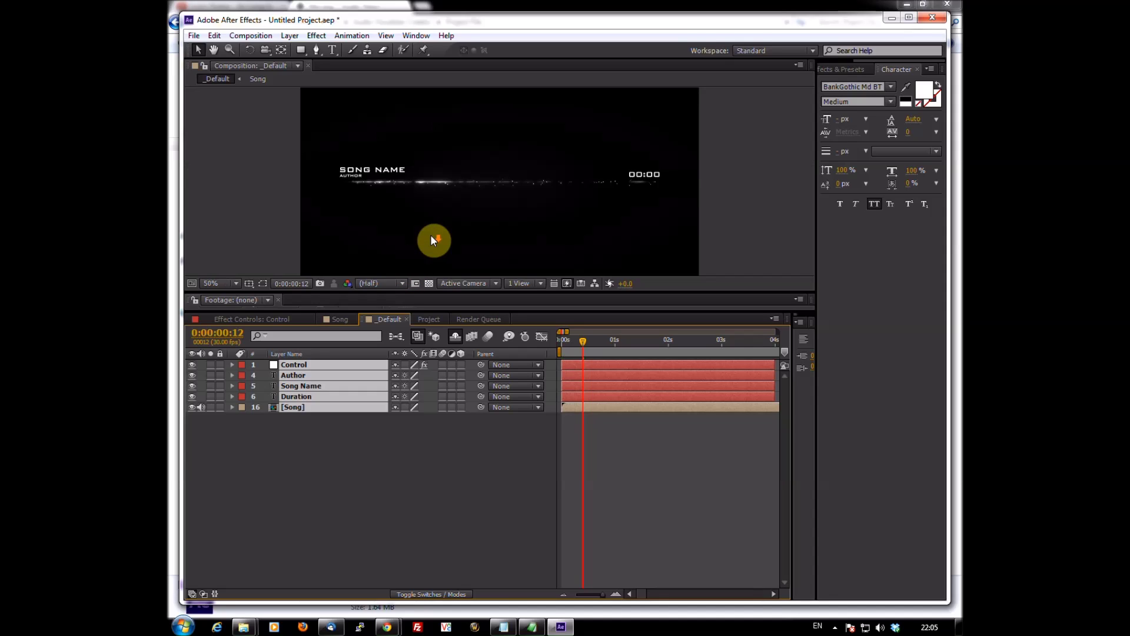
{"action": "scroll", "coordinate": [431, 239], "scroll_direction": "up", "scroll_amount": 1}
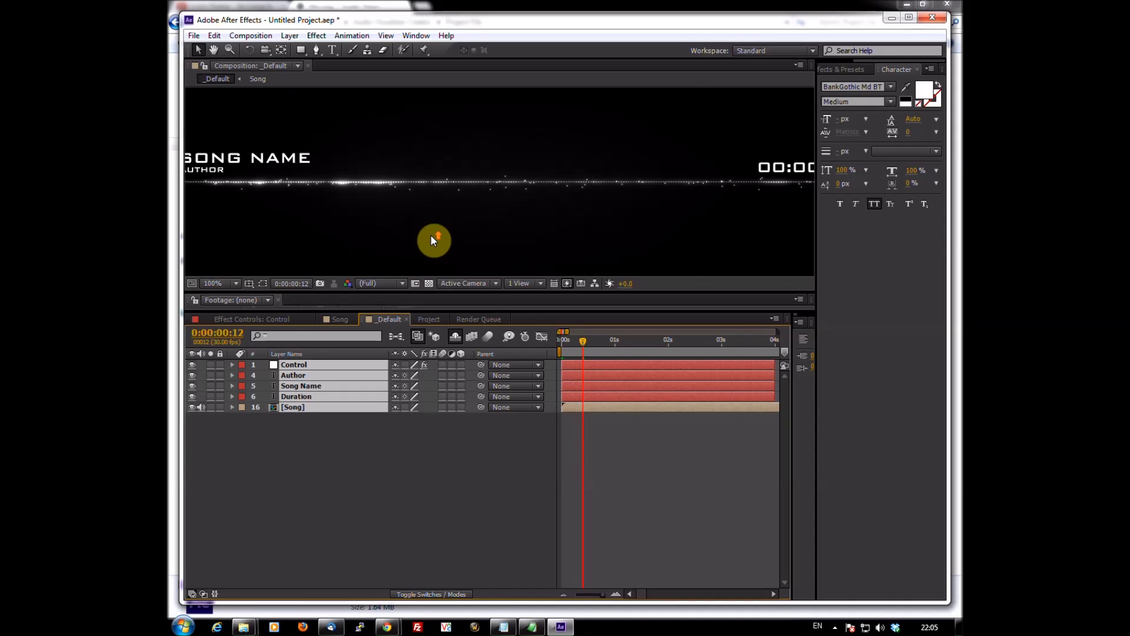
{"action": "left_click", "coordinate": [429, 319]}
{"action": "left_click", "coordinate": [382, 319]}
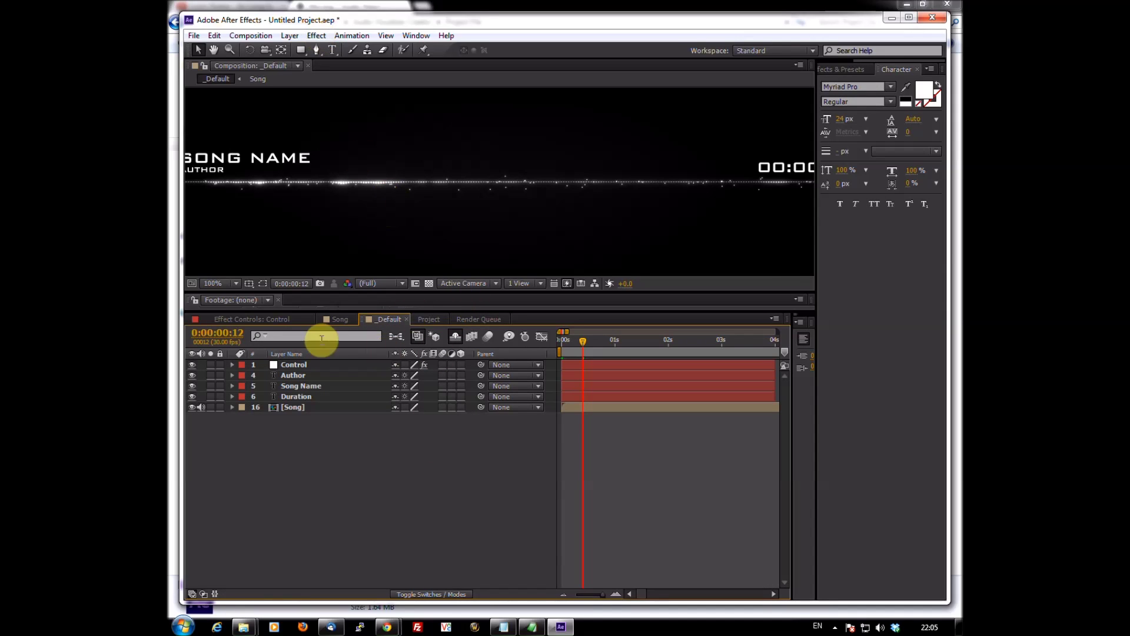
- Queue the _Default composition for rendering to _Default.avi with Best Settings and Lossless output
{"action": "left_click", "coordinate": [252, 36]}
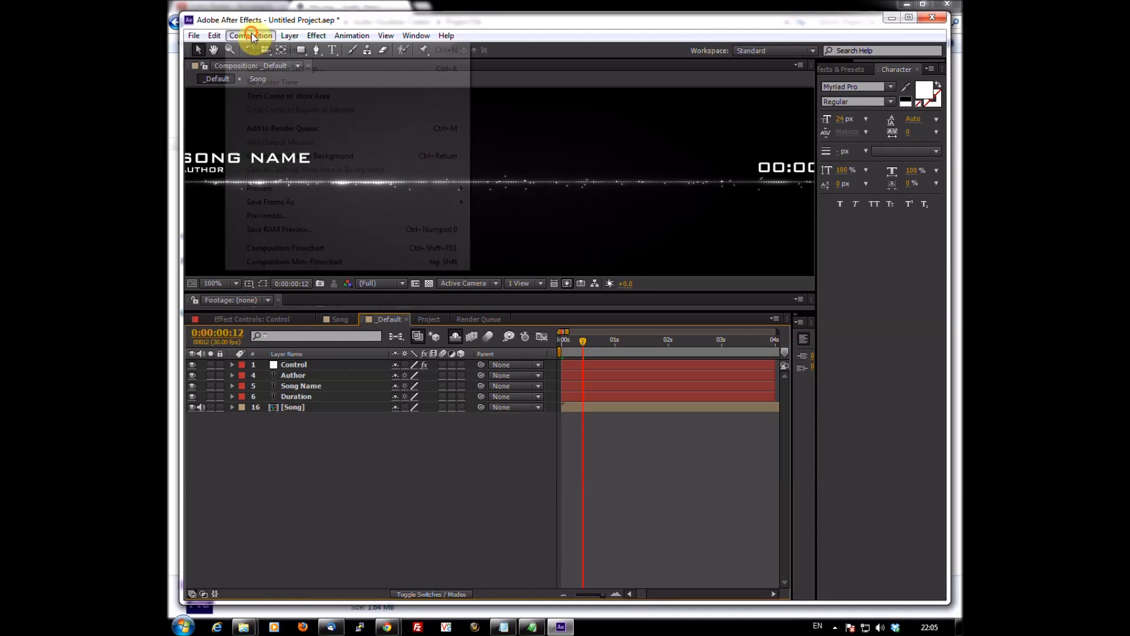
{"action": "left_click", "coordinate": [312, 128]}
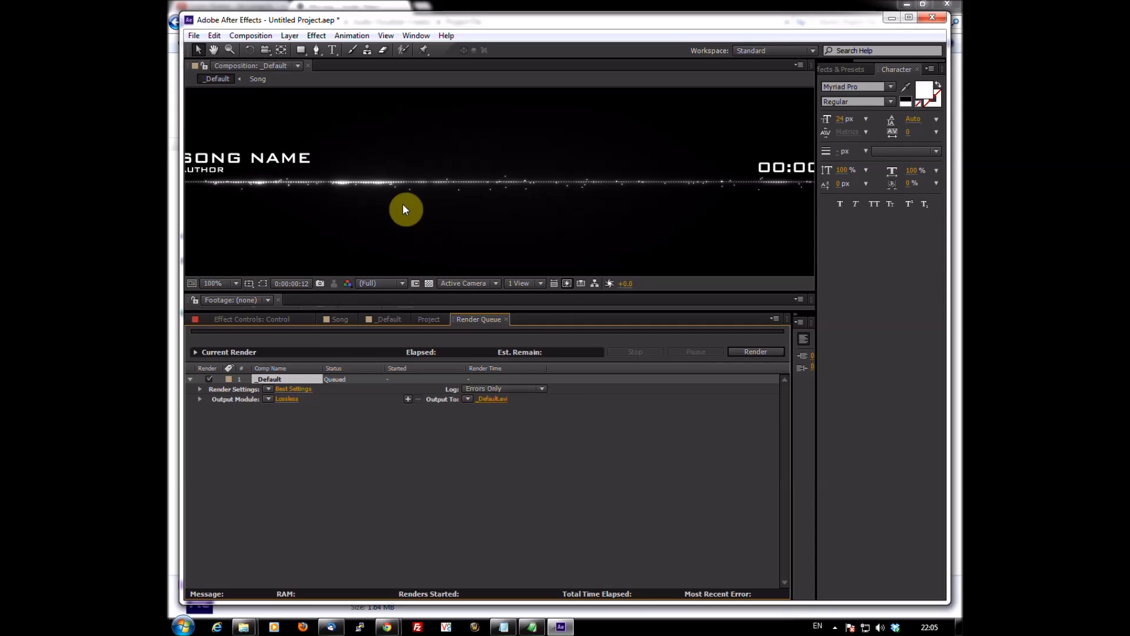
{"action": "right_click", "coordinate": [722, 627]}
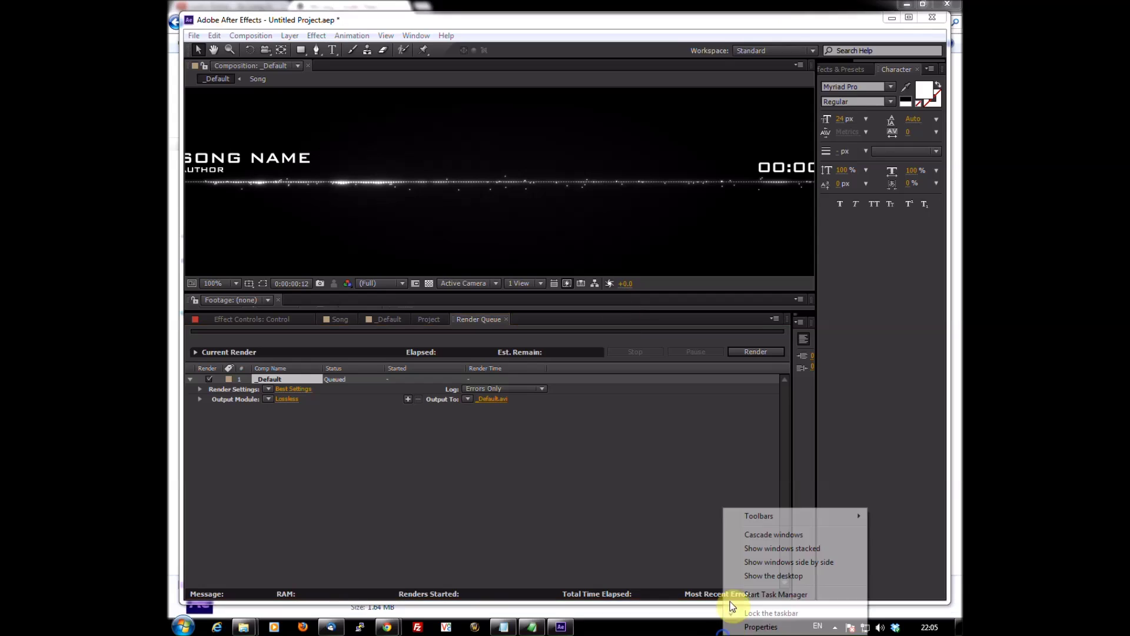
{"action": "left_click", "coordinate": [765, 594]}
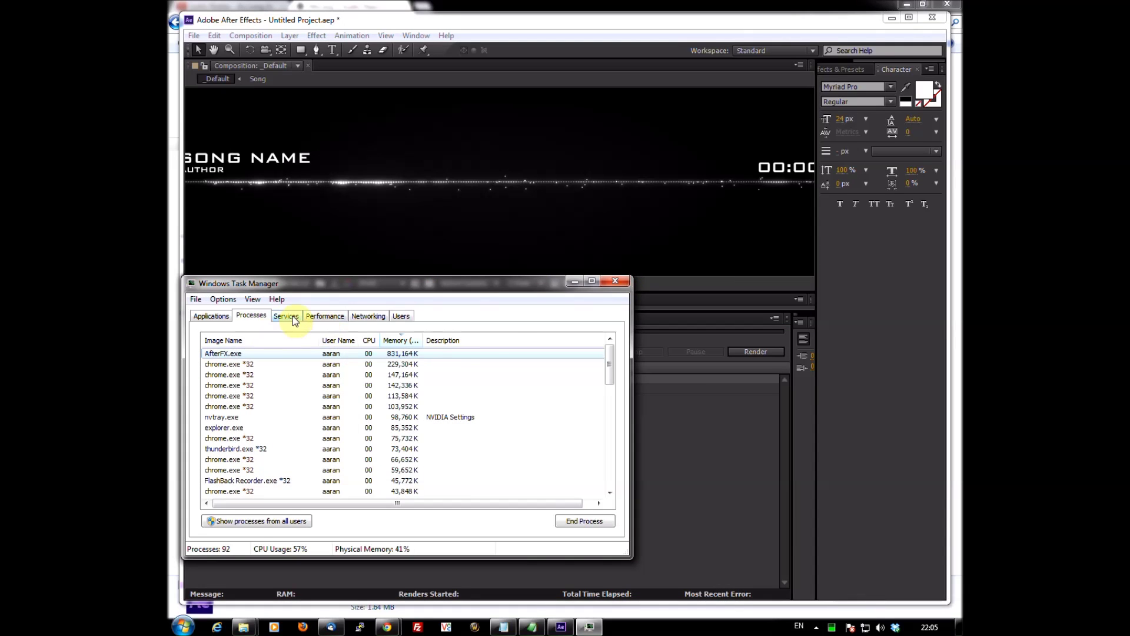
{"action": "left_click", "coordinate": [325, 316]}
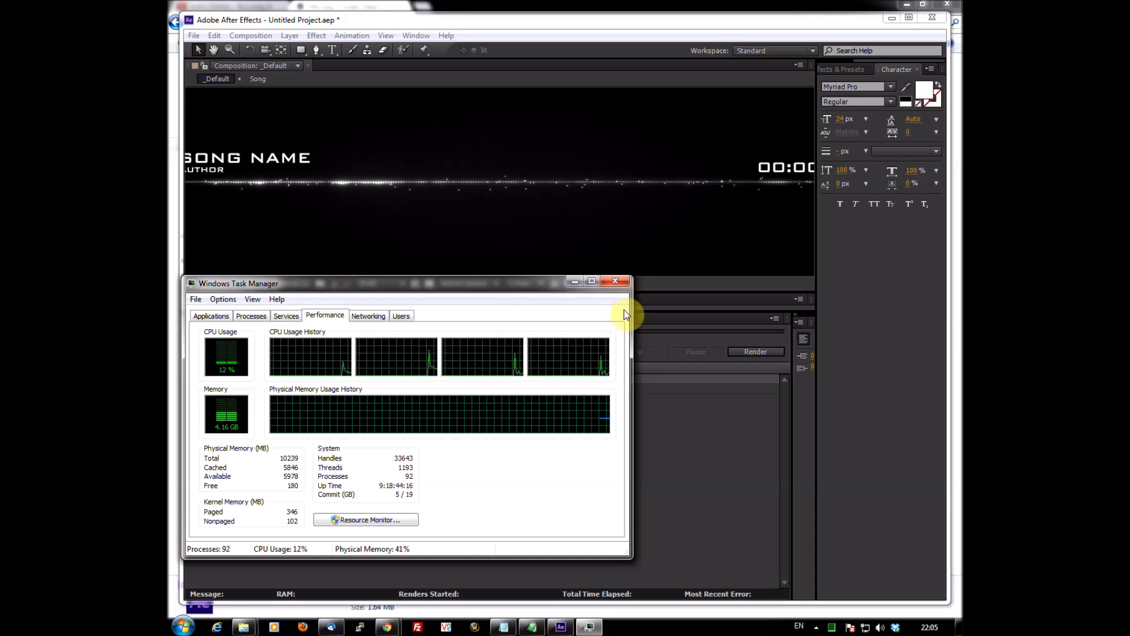
{"action": "left_click", "coordinate": [604, 281]}
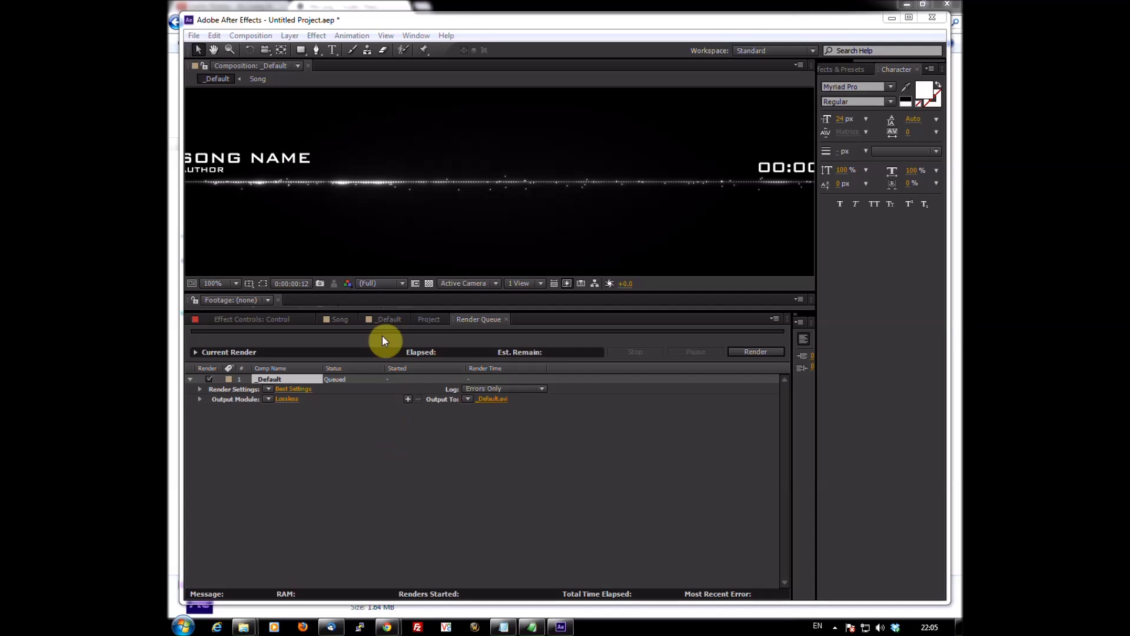
- Return to the _Default timeline with its Control, Author, Song Name, Duration and Song layers
{"action": "left_click", "coordinate": [393, 319]}
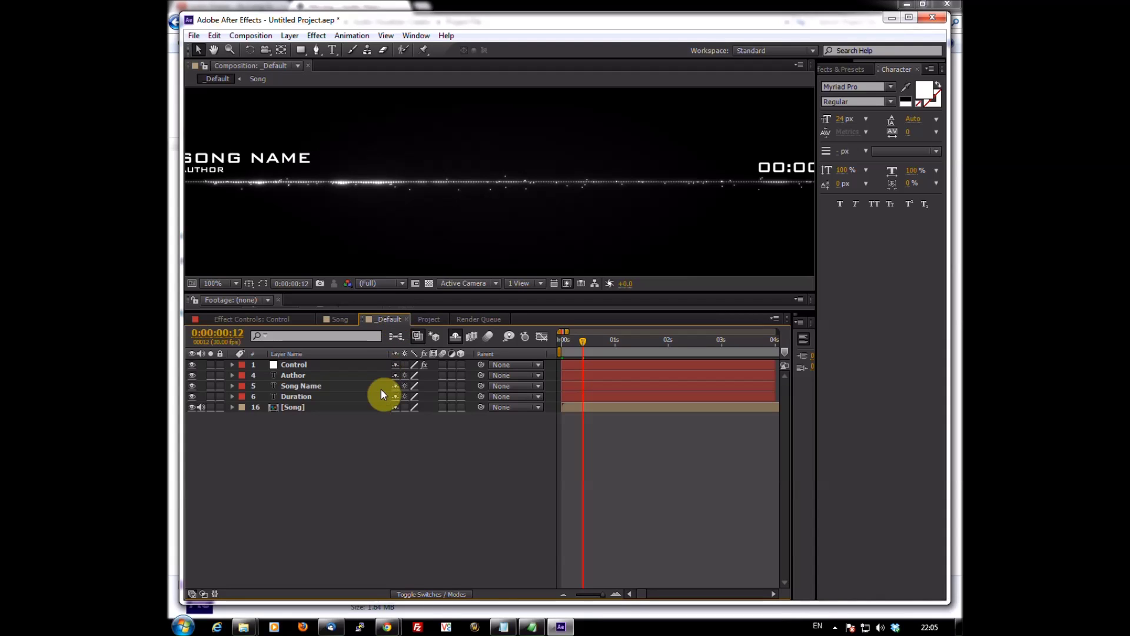